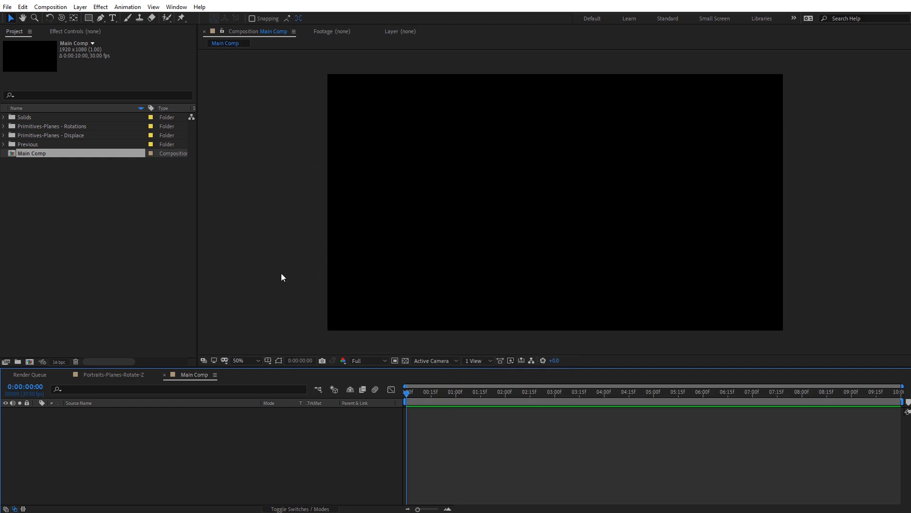
Create a white 960 x 960 px solid named "FreeForm Pro" in Main Comp
right_click(259, 198)
mouse_move(345, 203)
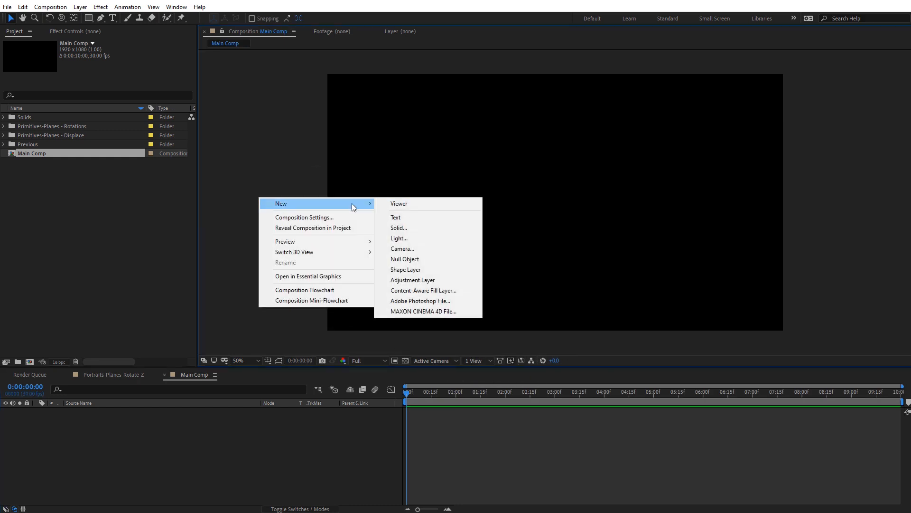
click(409, 228)
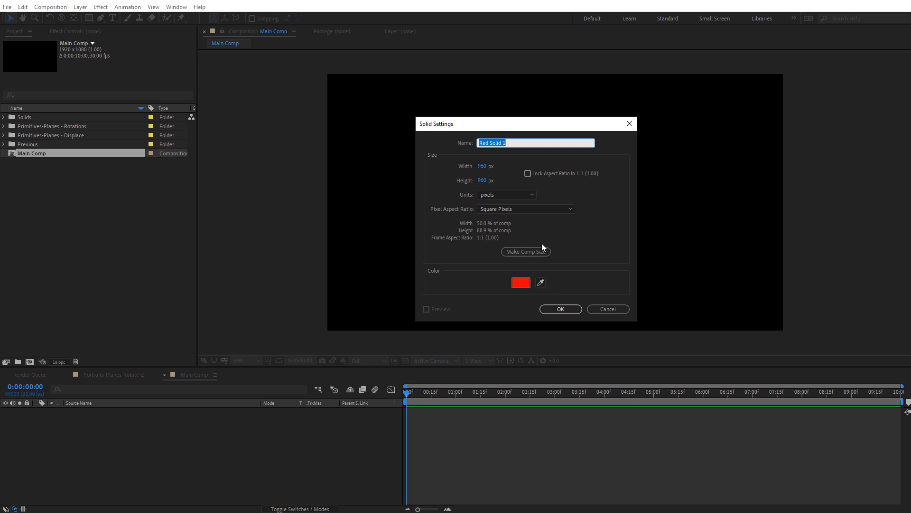
text(FreeForm Pro)
click(525, 284)
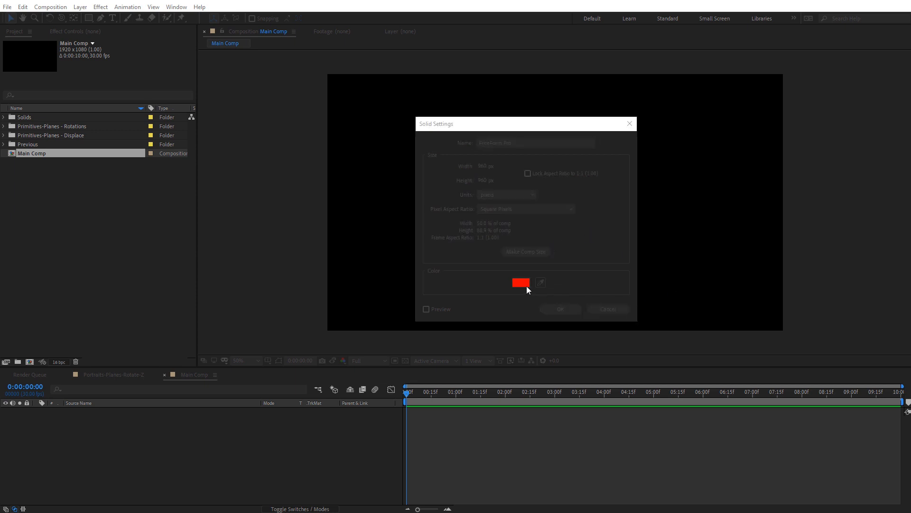
drag(390, 370, 368, 350)
click(596, 369)
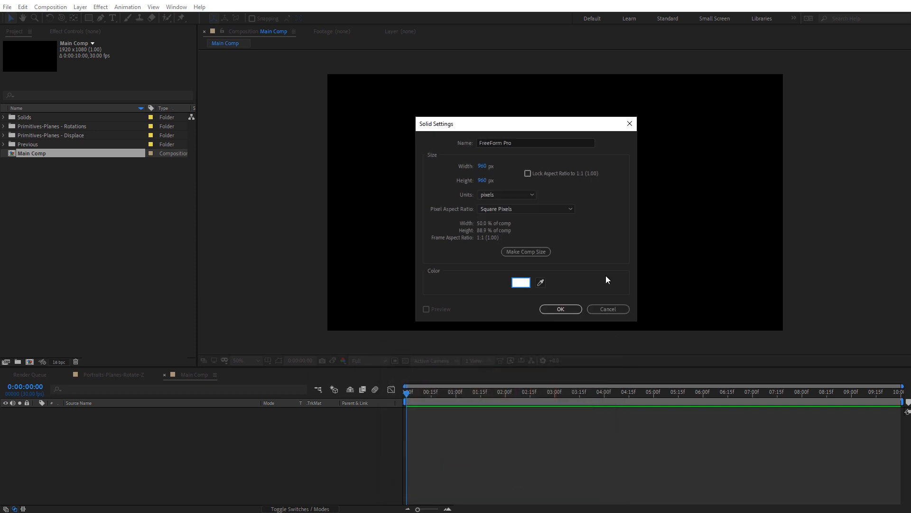
click(561, 309)
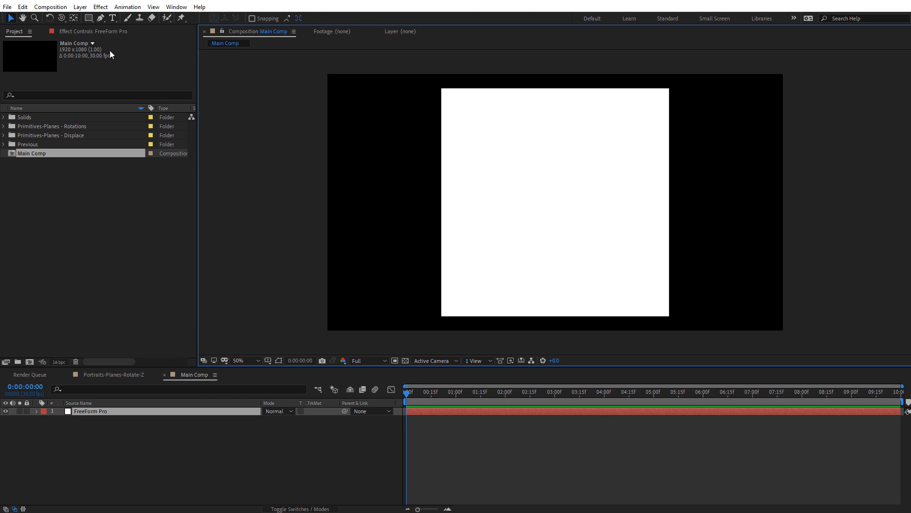
Apply the Mettle FreeForm Pro effect to the white solid
click(101, 7)
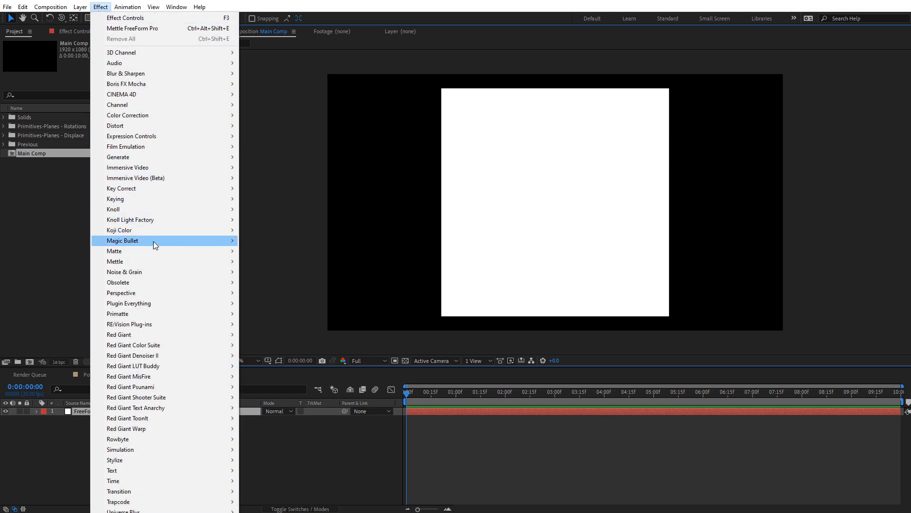
mouse_move(162, 261)
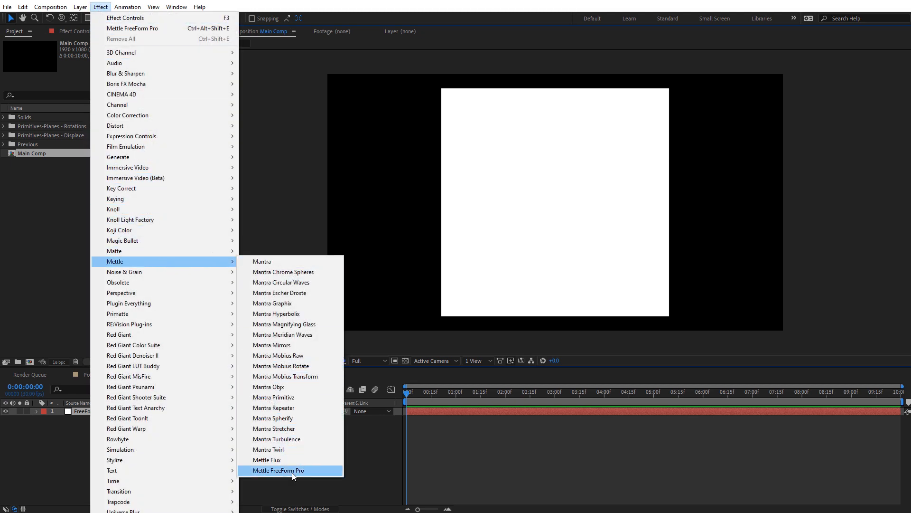
click(279, 470)
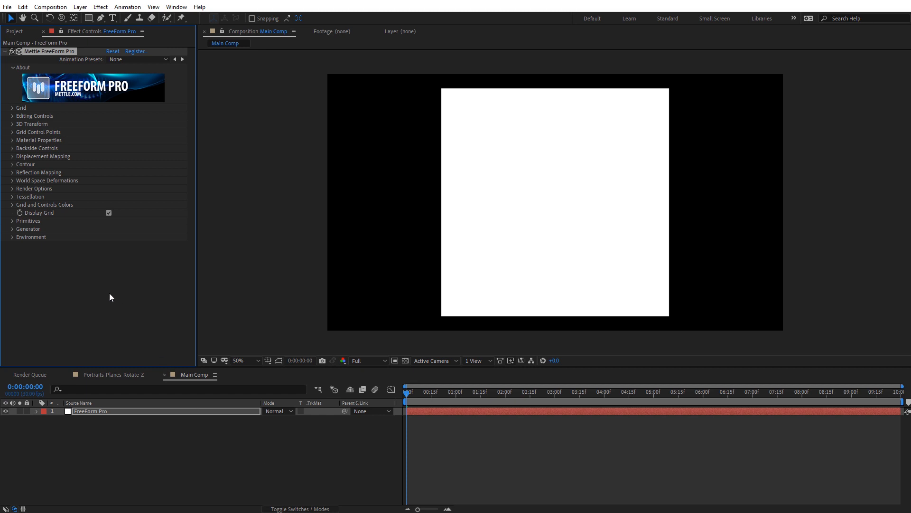
Render the effect's primitives as Planes and set both Primitives grid X and Primitives grid Y to 6
click(12, 220)
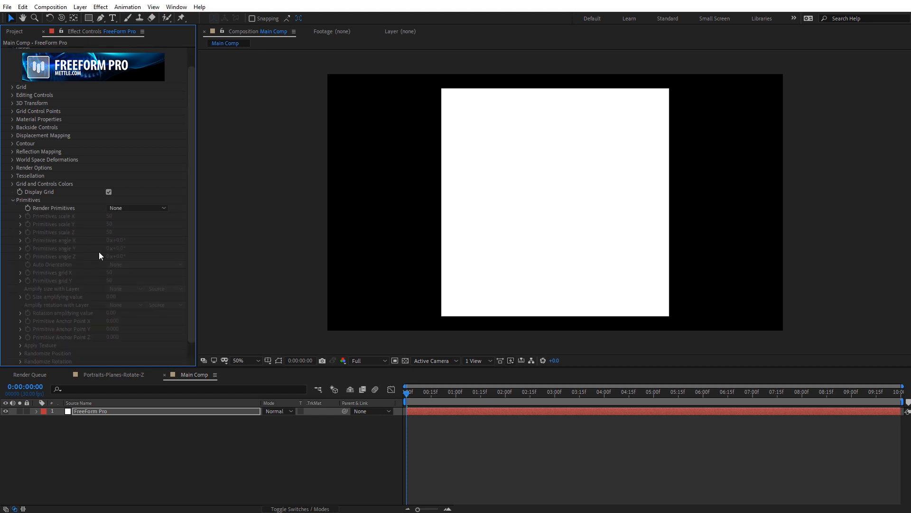
click(126, 210)
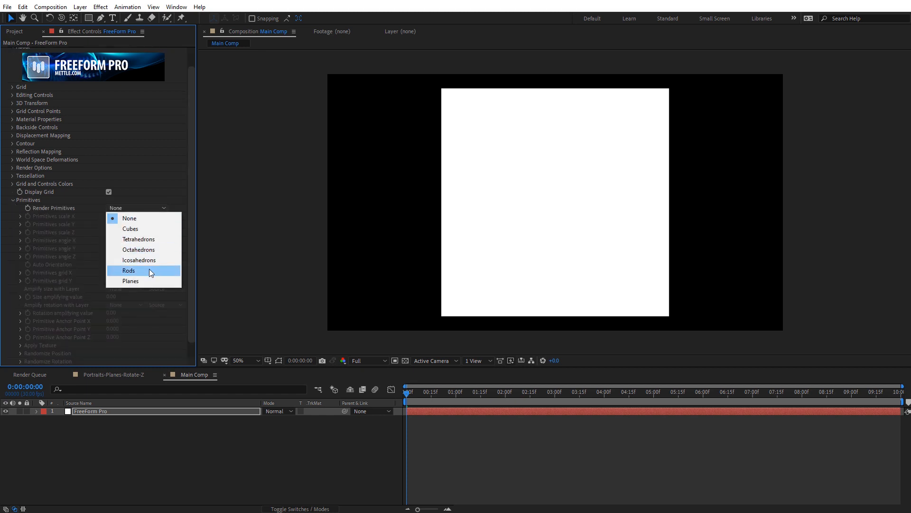
click(145, 280)
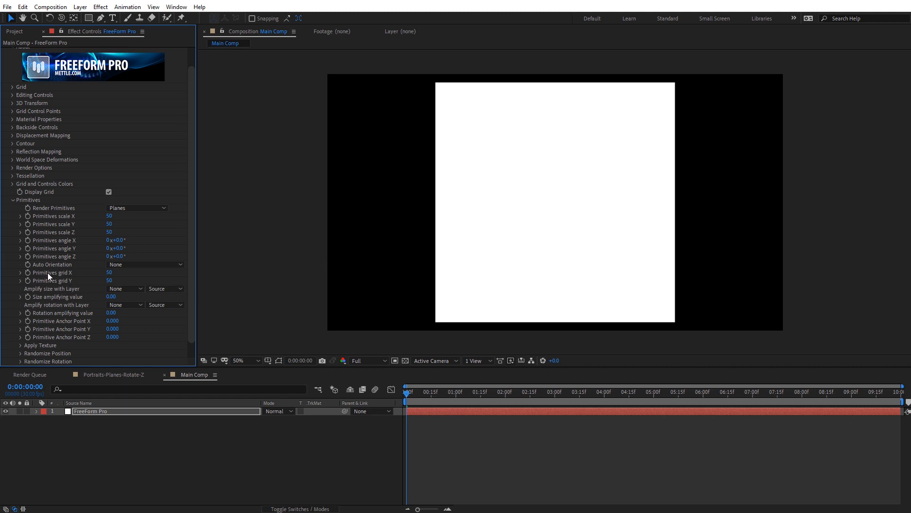
click(109, 272)
text(6)
key(Tab)
text(6)
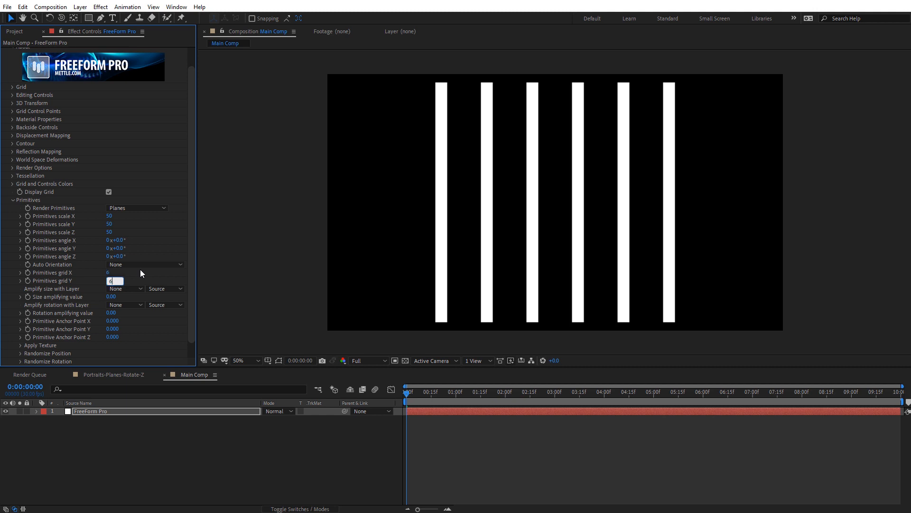
key(Return)
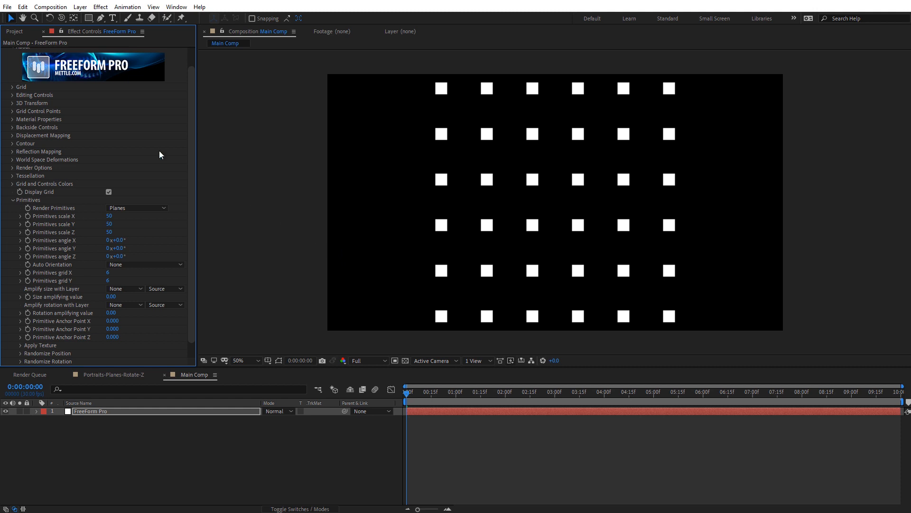
Import the stock portrait images as an ImporterJPEG sequence starting from Adobe-Stock-Portraits_00000
click(15, 31)
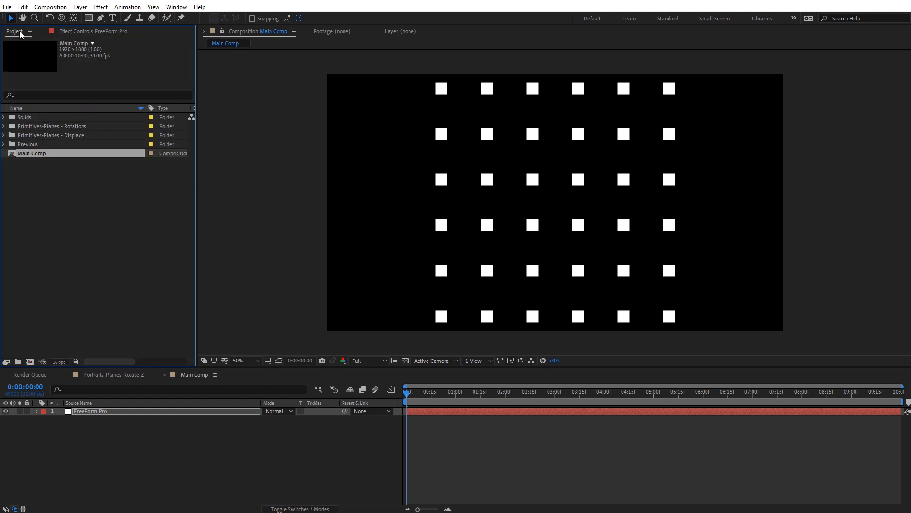
double_click(118, 204)
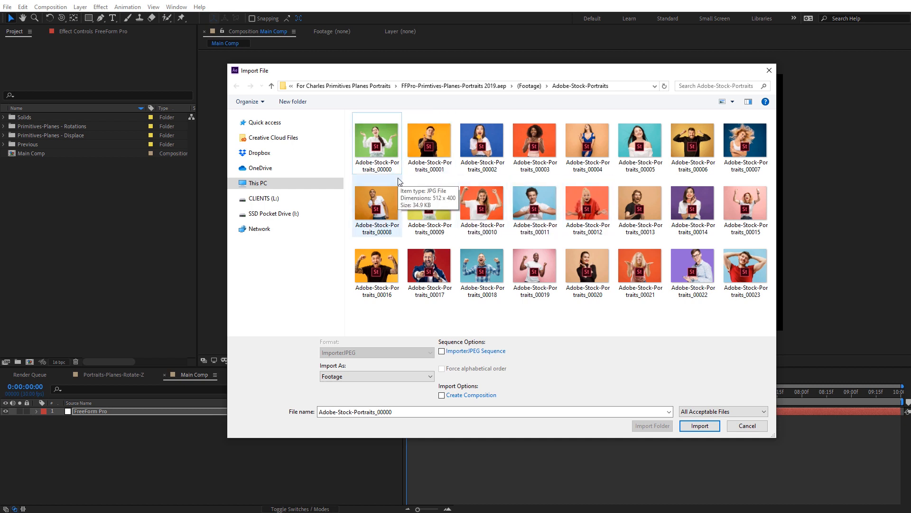
click(378, 150)
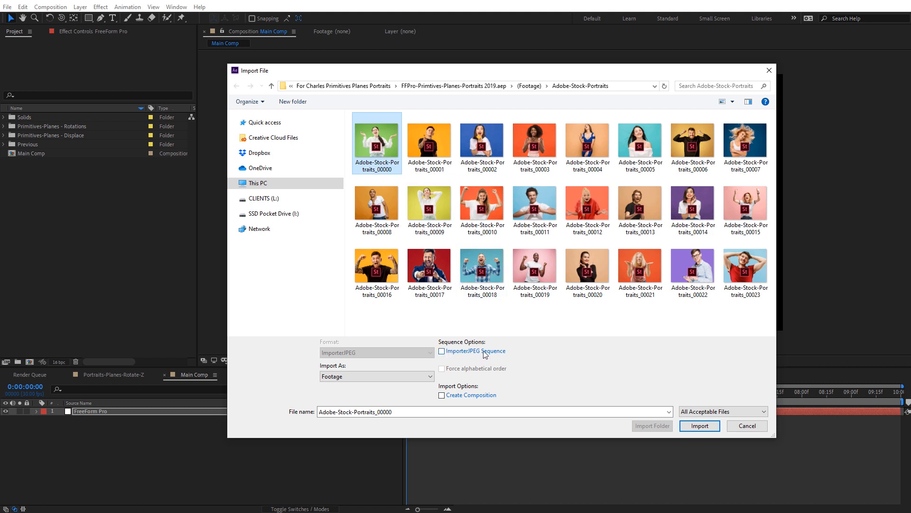
click(442, 352)
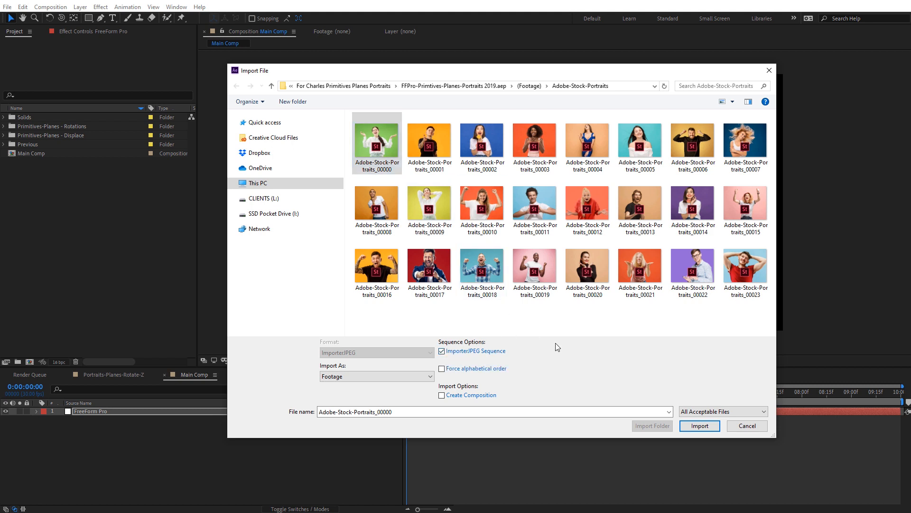
click(700, 428)
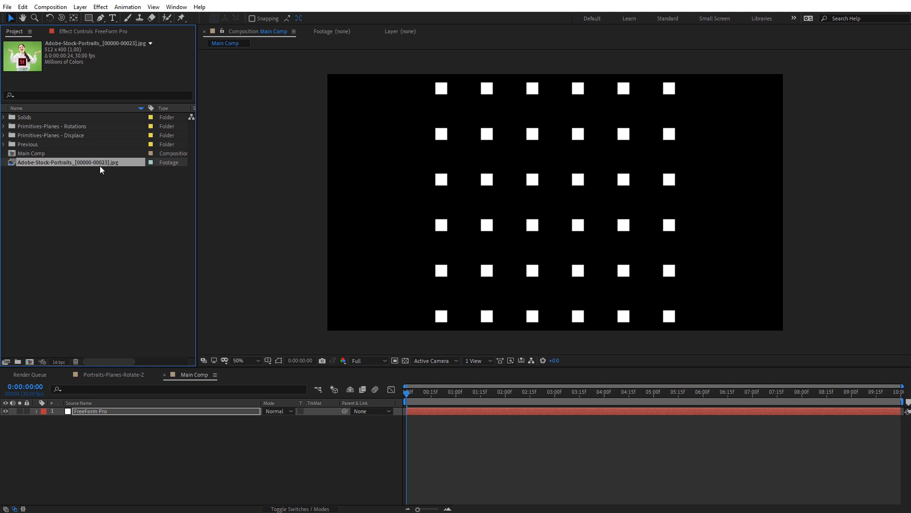
Check the assumed frame rate in the main footage interpretation settings of the portrait sequence
right_click(85, 164)
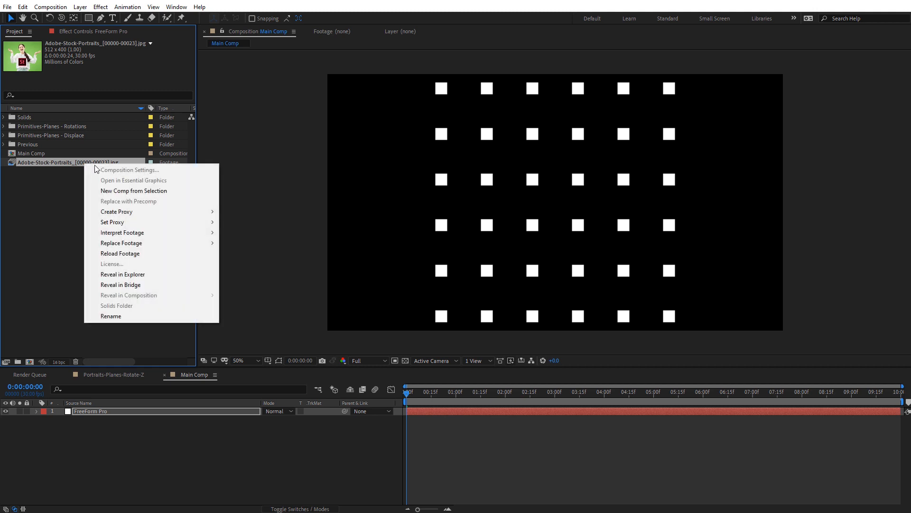
mouse_move(141, 236)
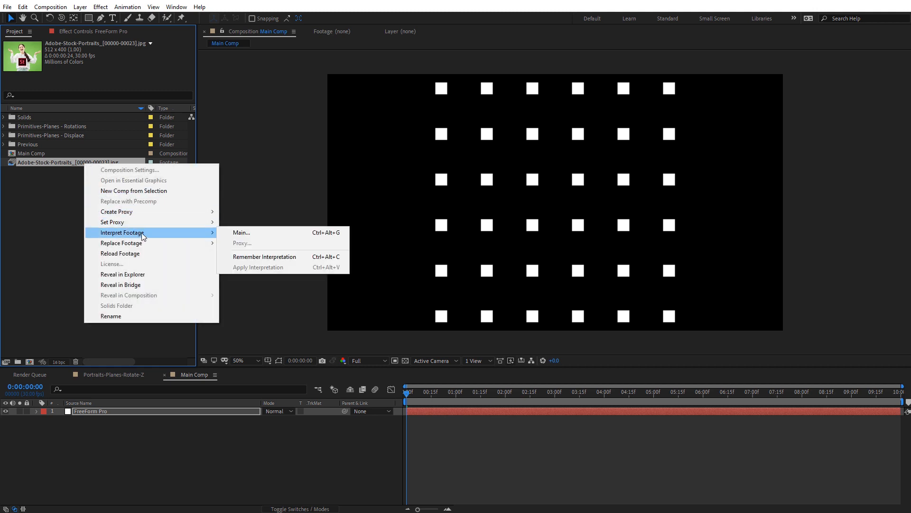
click(239, 232)
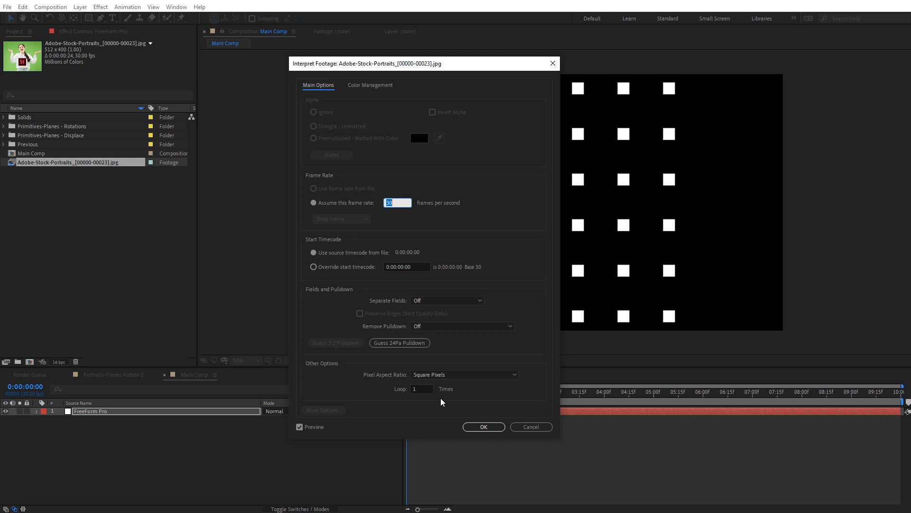
click(480, 426)
Add the portrait sequence to Main Comp below the FreeForm Pro layer and hide it
drag(73, 161, 188, 431)
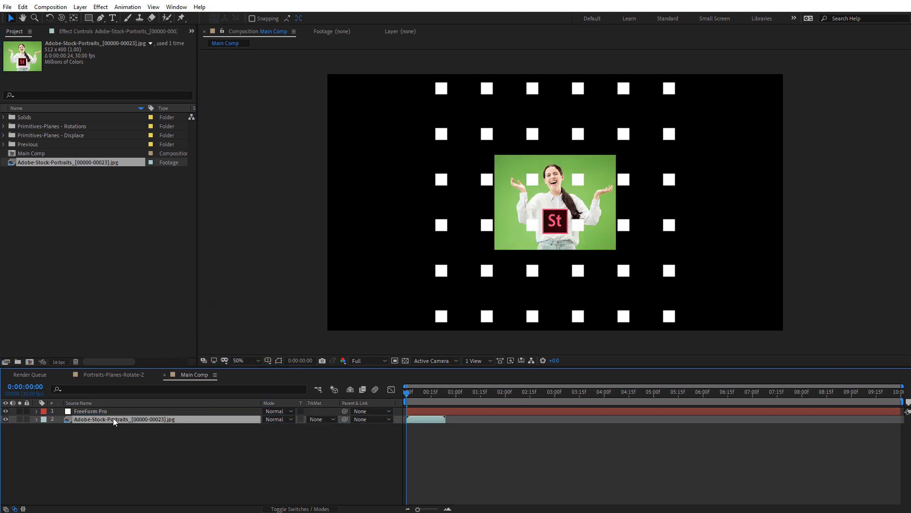
click(6, 419)
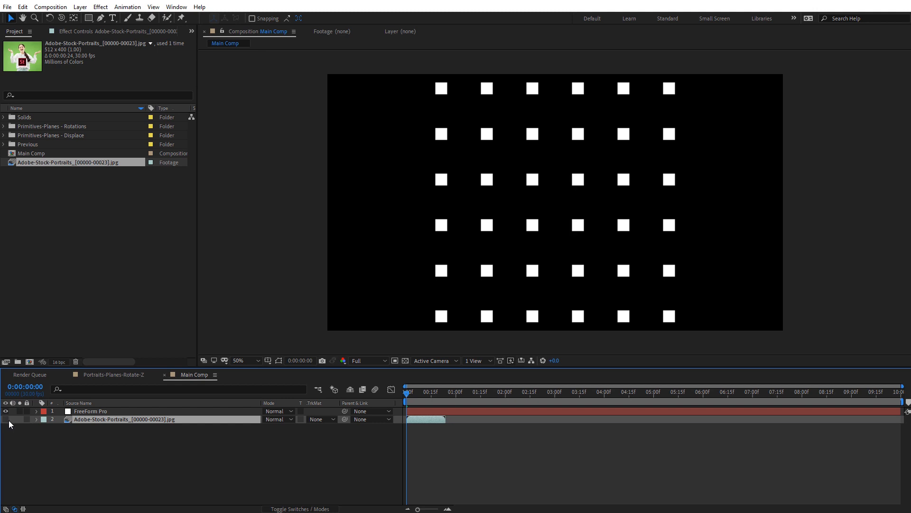
Set the FreeForm Pro effect's Primitive Texture Layer to the Adobe-Stock-Portraits sequence and inspect the textured planes
click(93, 410)
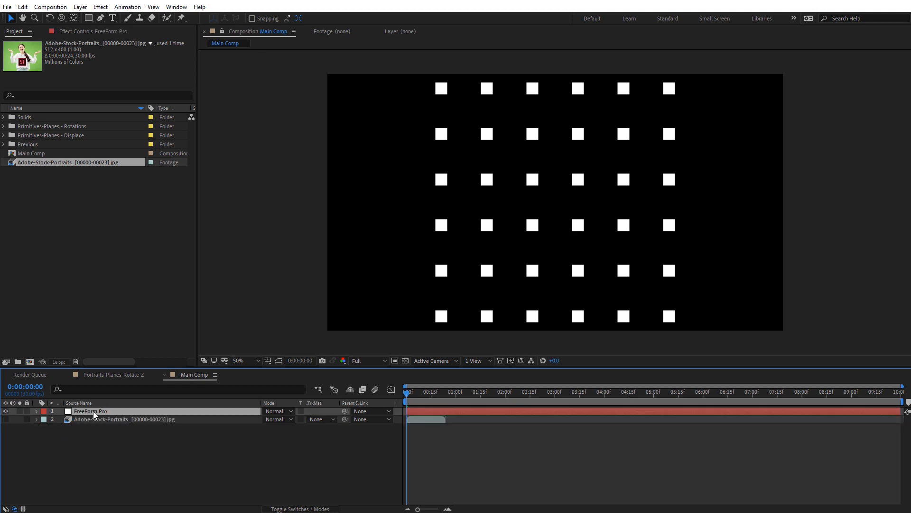
click(101, 31)
drag(192, 91, 197, 132)
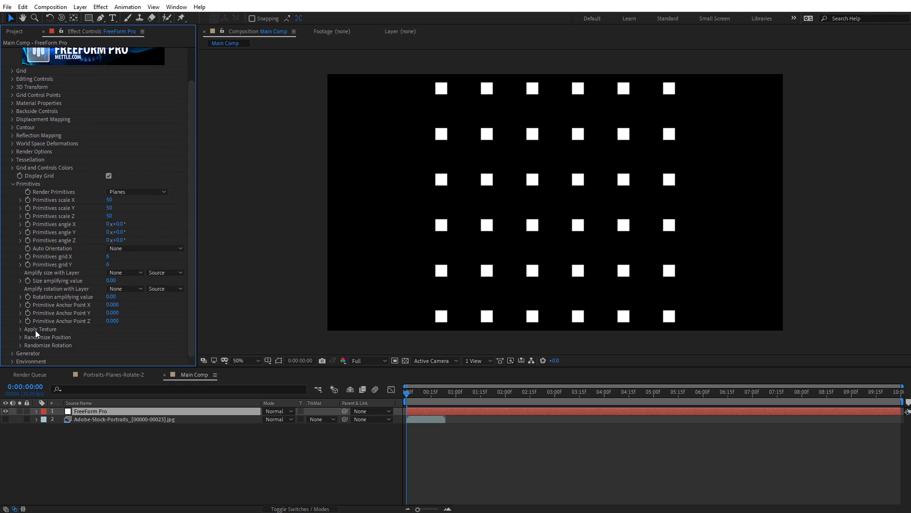
click(20, 328)
scroll(33, 312, down, 1)
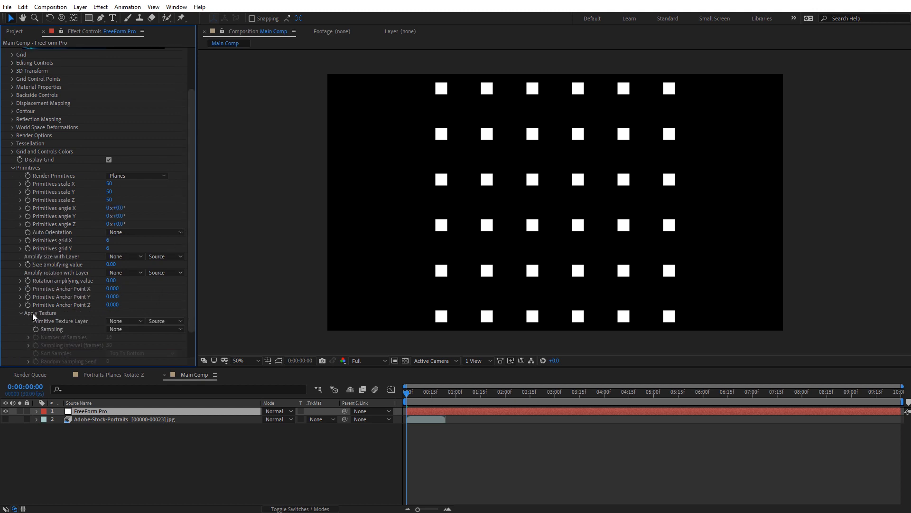
click(122, 321)
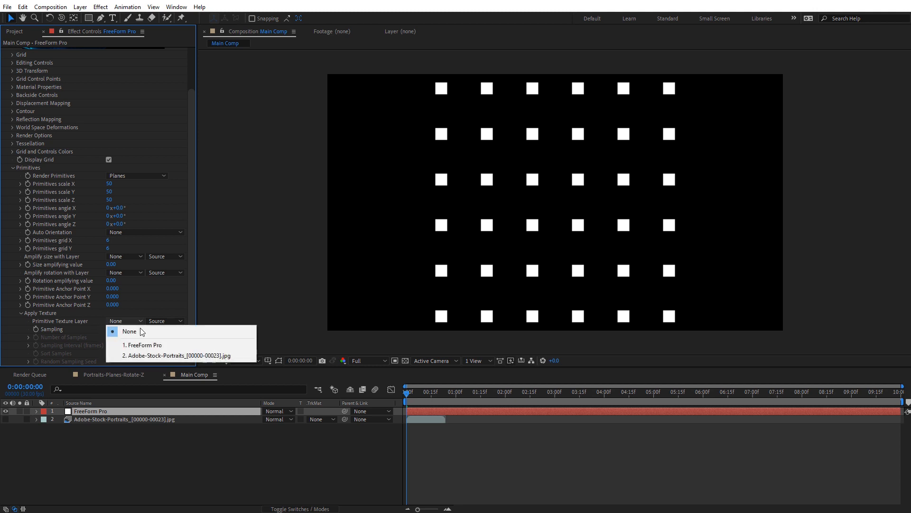
click(155, 355)
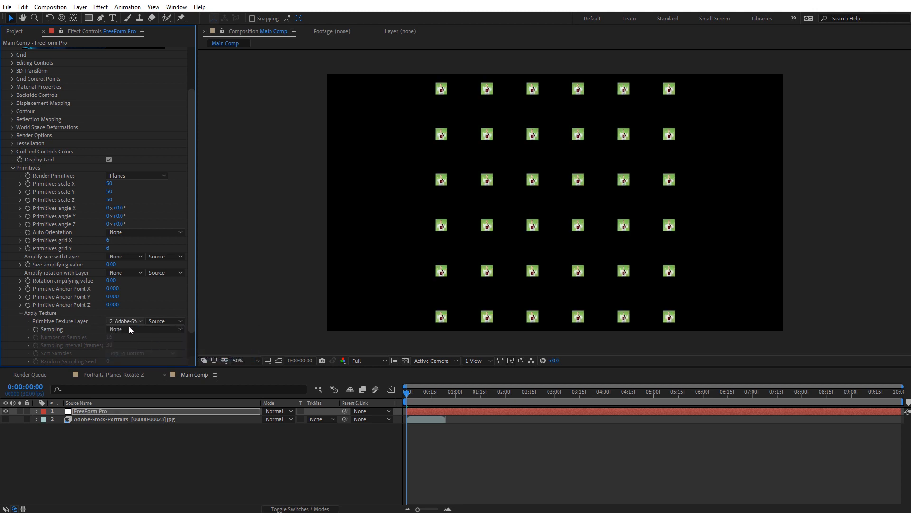
scroll(517, 201, up, 1)
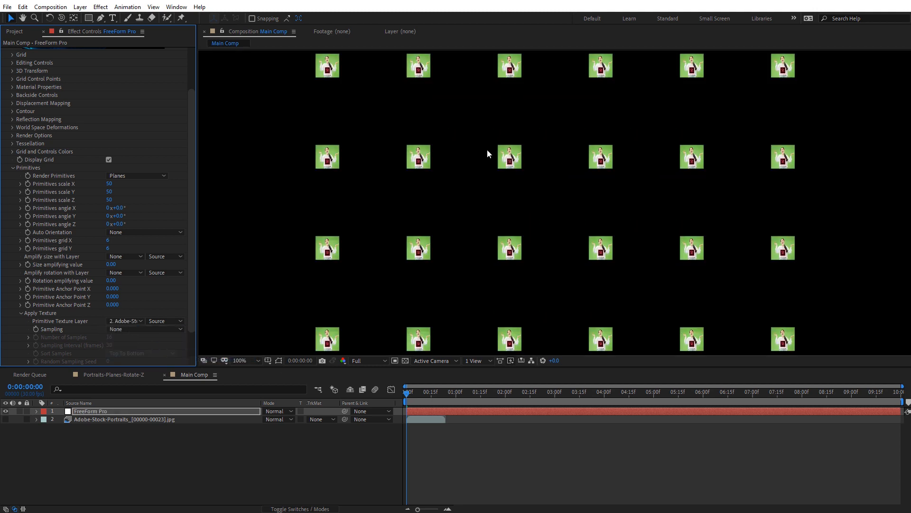
scroll(425, 219, down, 1)
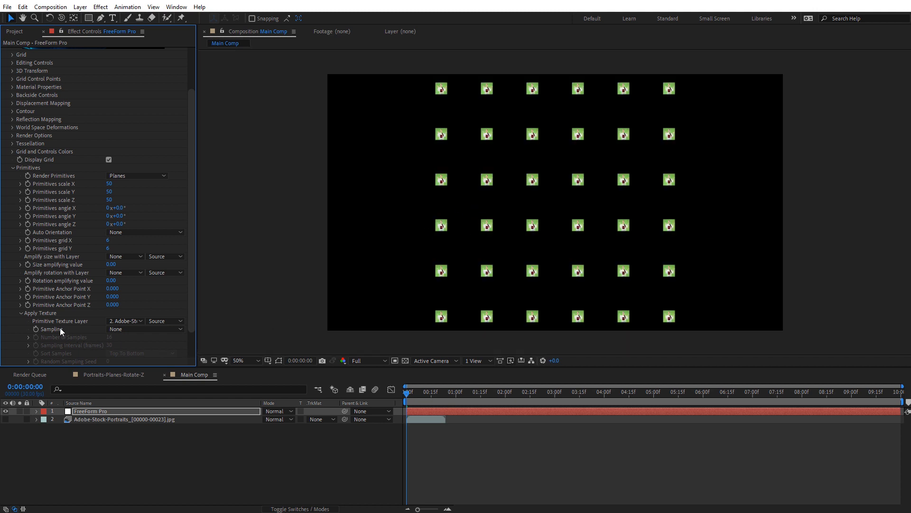
Set the primitive texture Sampling to Interval Still Frame and the Number of Samples to 24
click(139, 330)
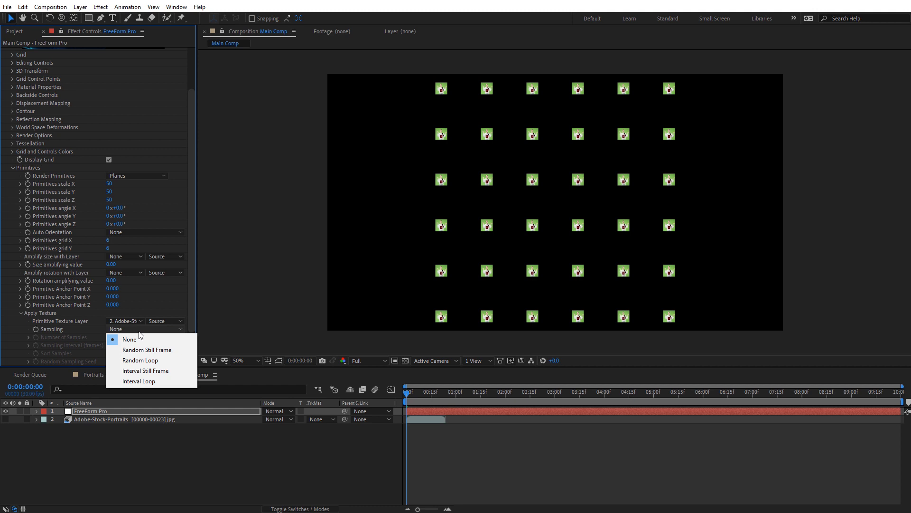
click(153, 370)
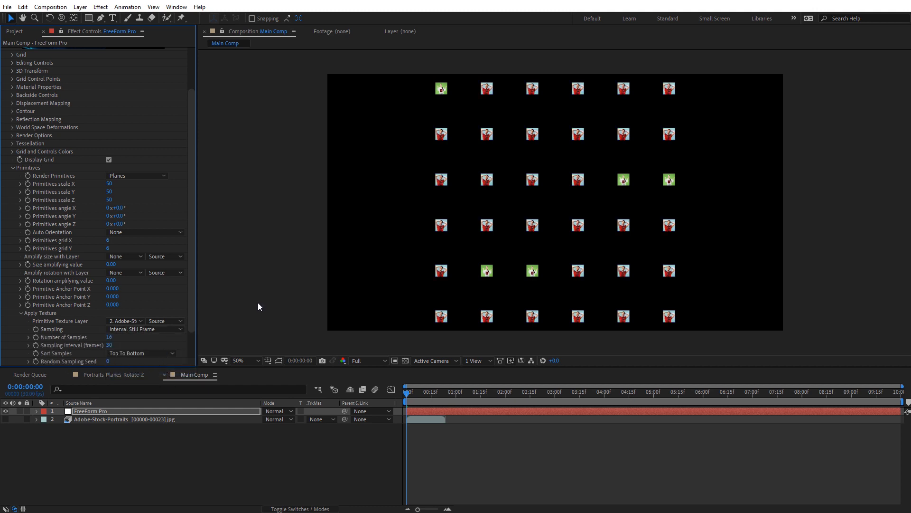
drag(192, 278, 183, 311)
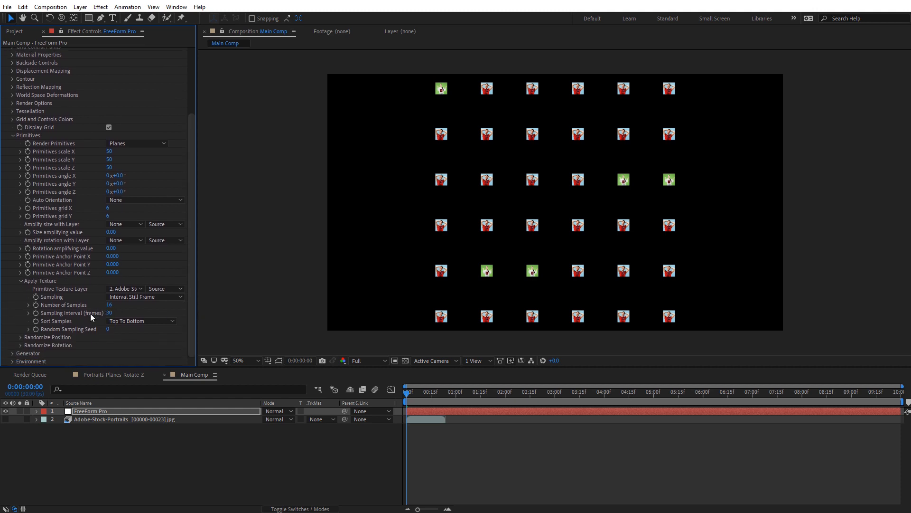
click(109, 304)
text(24)
key(Return)
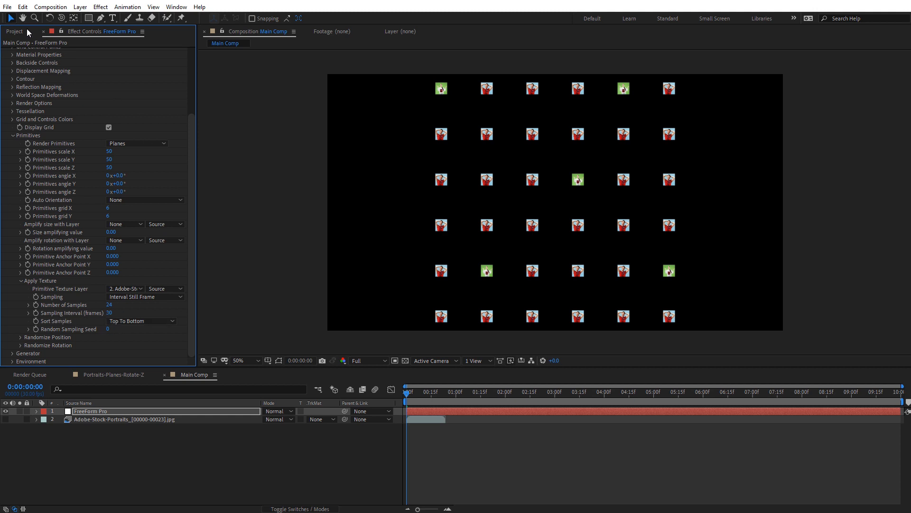
Scrub through the Adobe-Stock-Portraits footage and set the primitive texture's Sampling Interval to 1 frame
click(14, 31)
double_click(36, 163)
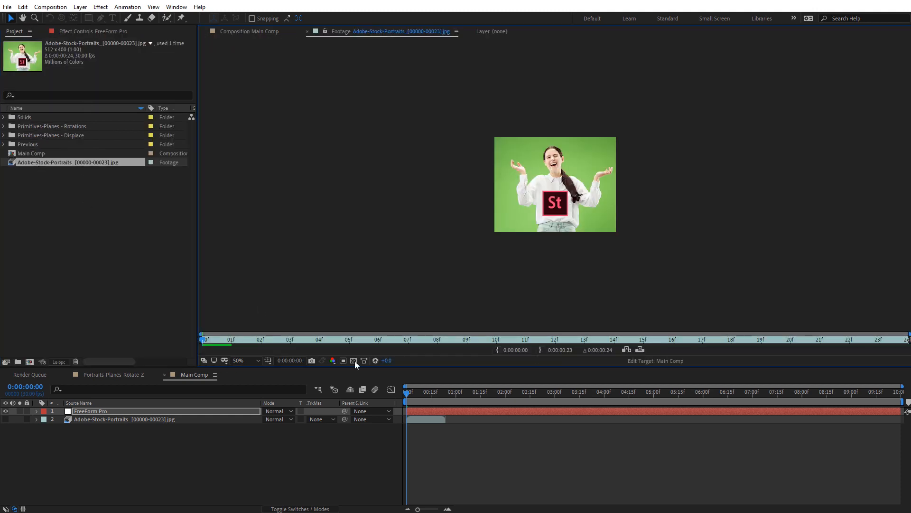
drag(203, 338, 373, 347)
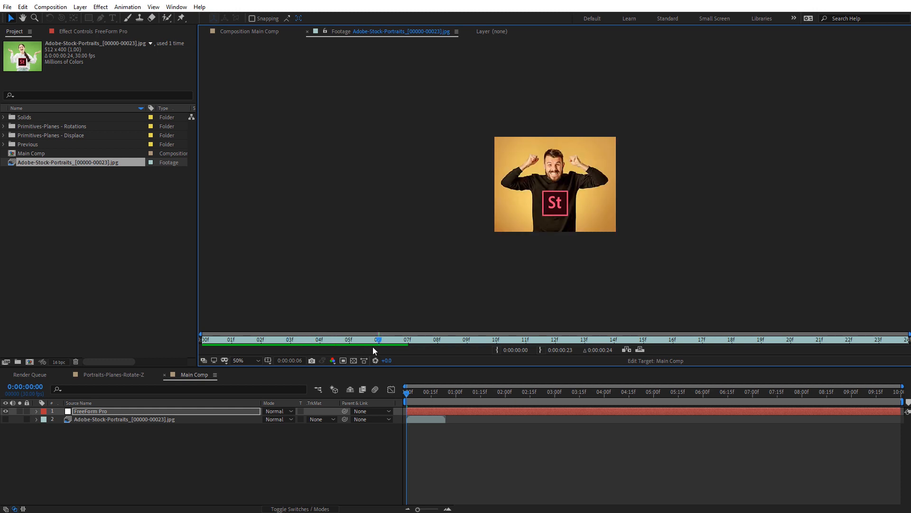
click(84, 32)
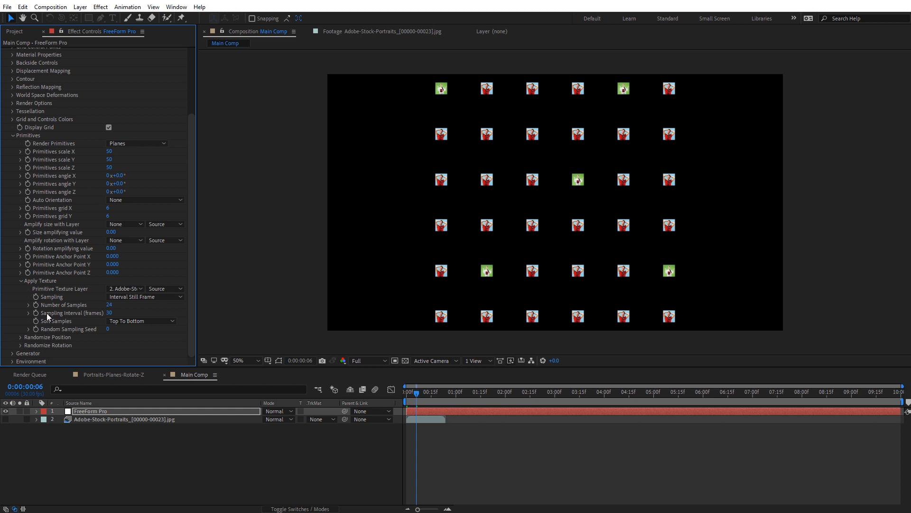
click(108, 314)
text(1)
key(Return)
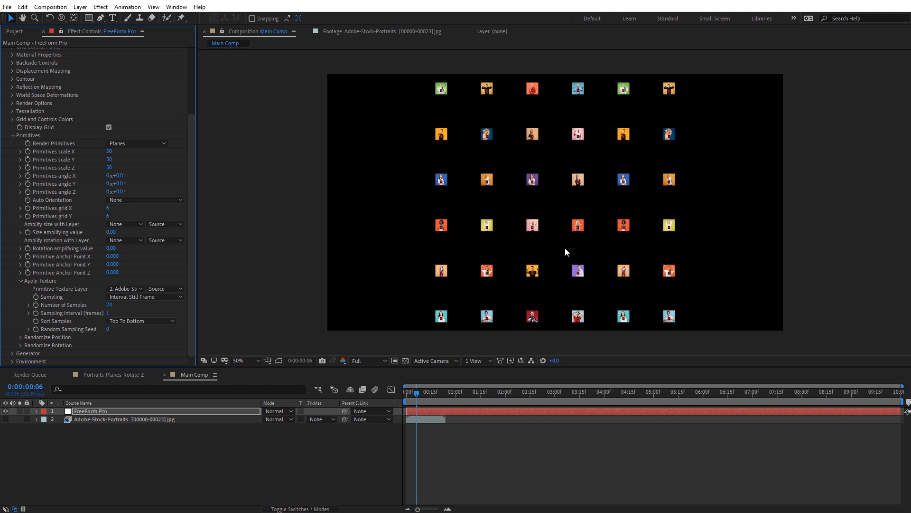
key(period)
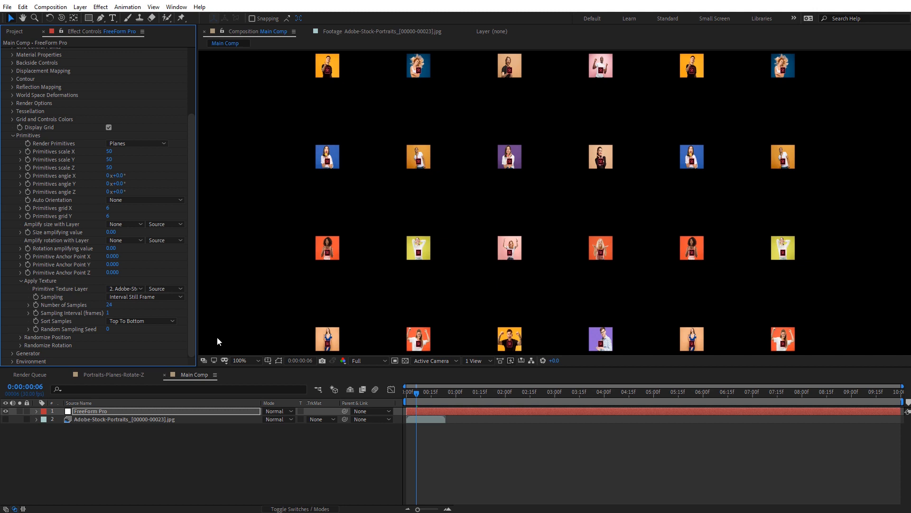
Check the portrait footage's pixel dimensions and set the primitives scale to X 512, Y 400 and Z 1
click(15, 32)
double_click(52, 162)
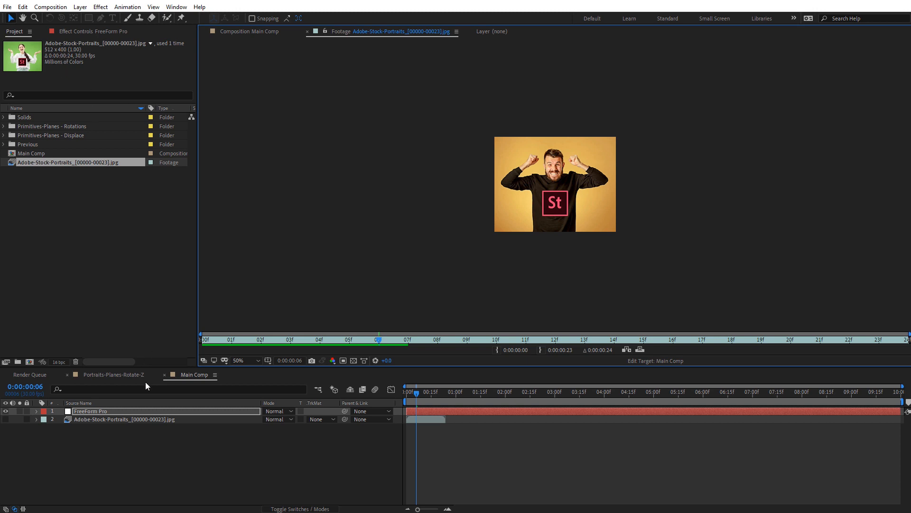
click(82, 31)
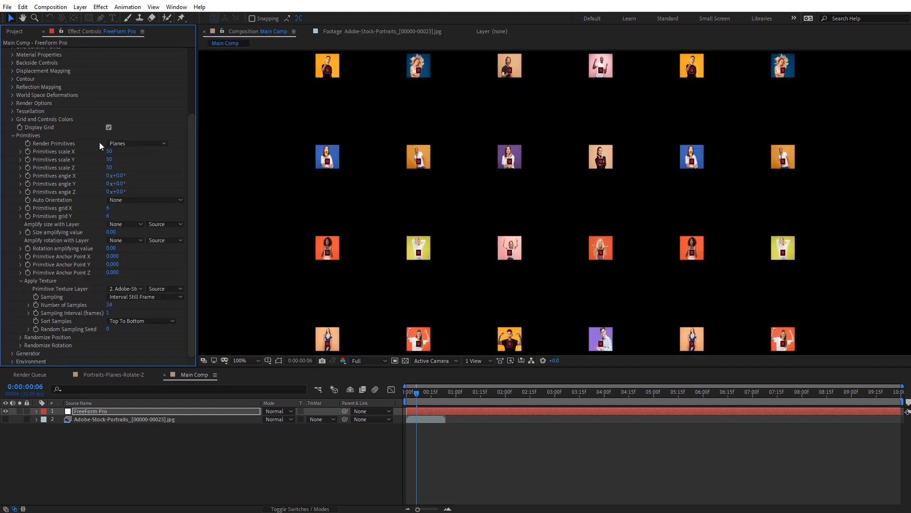
drag(190, 145, 190, 79)
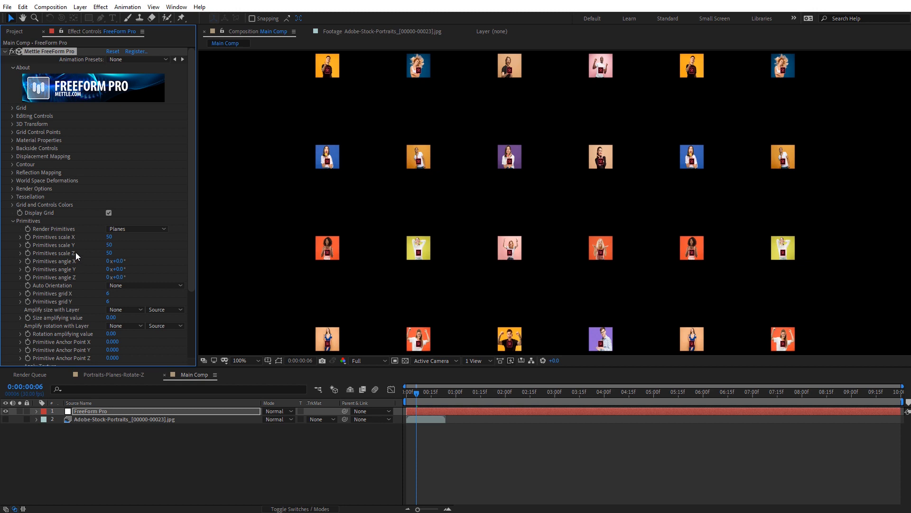
drag(109, 253, 48, 253)
click(110, 238)
click(110, 245)
text(400)
key(Return)
scroll(469, 190, down, 2)
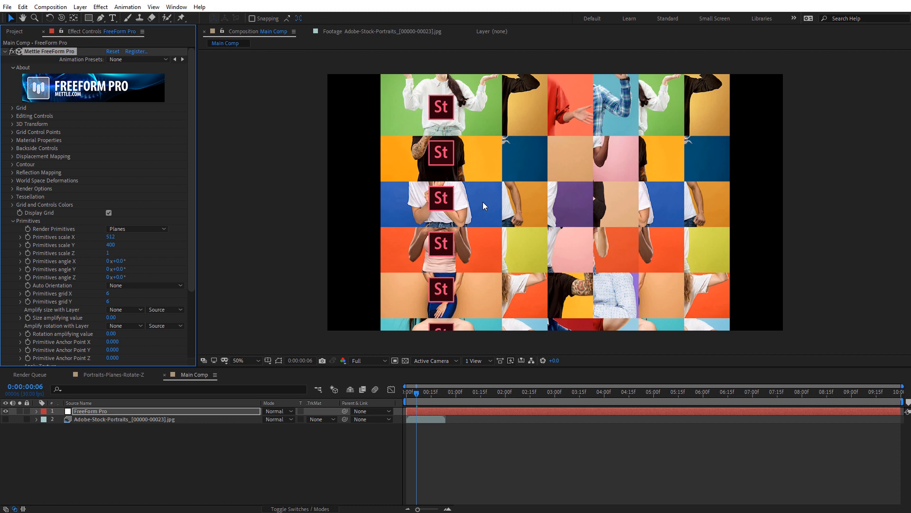
Reduce the primitives scale to a quarter, with X at 128 and Y at 100
click(112, 237)
text(/4)
key(Return)
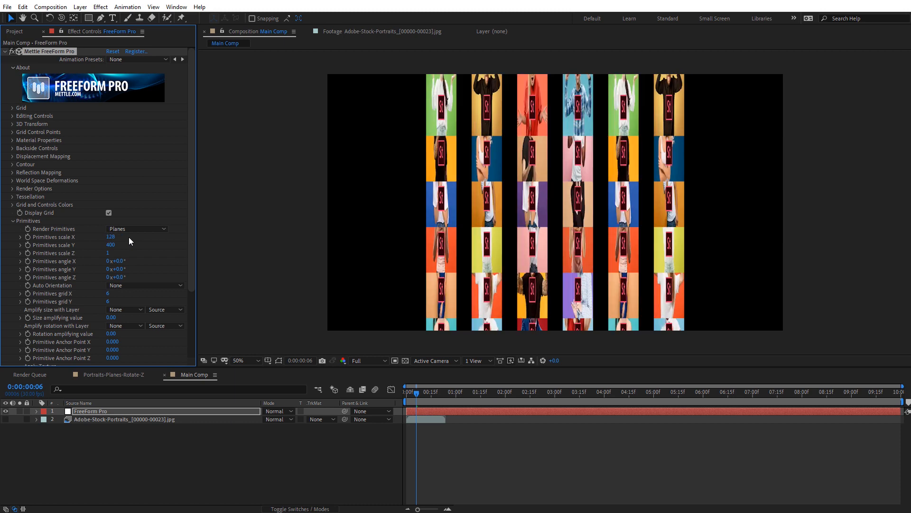
click(113, 245)
text(100)
key(Return)
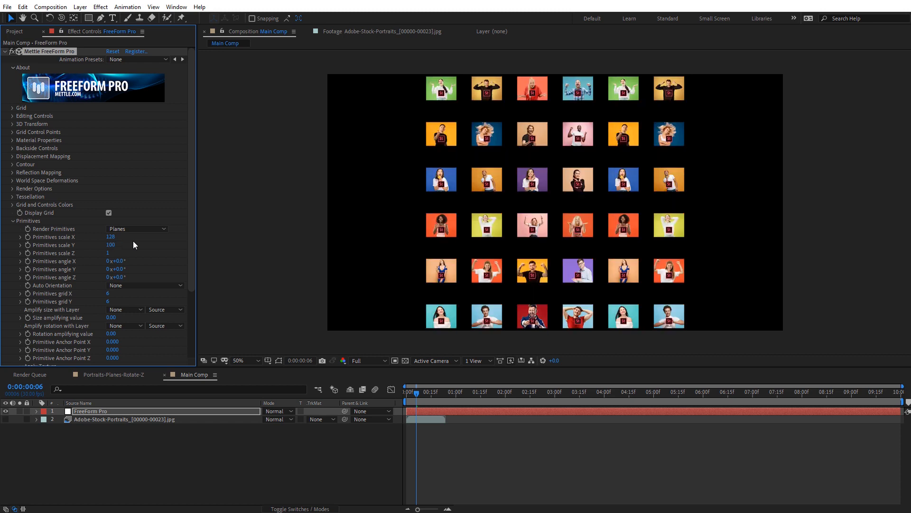
Set the primitives scale to X 140 and Y 110 to enlarge the portrait planes slightly
scroll(457, 183, up, 1)
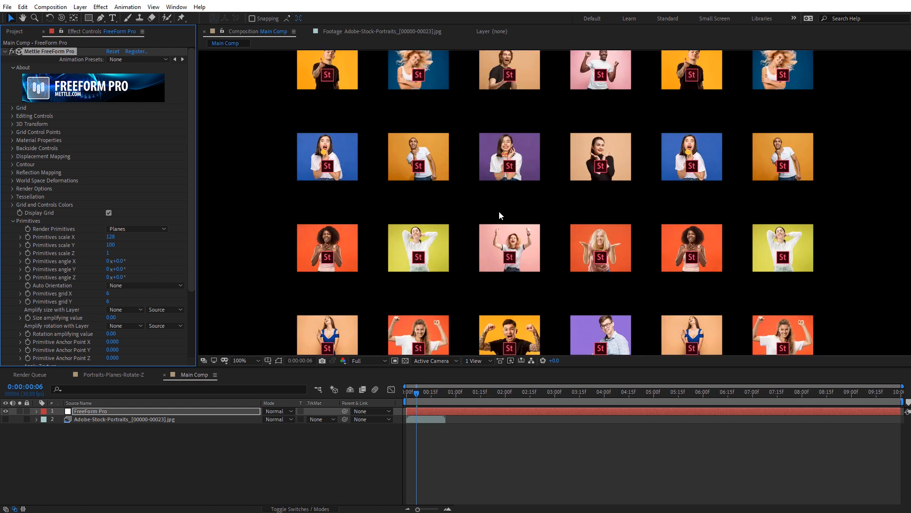
click(113, 237)
key(Return)
click(114, 244)
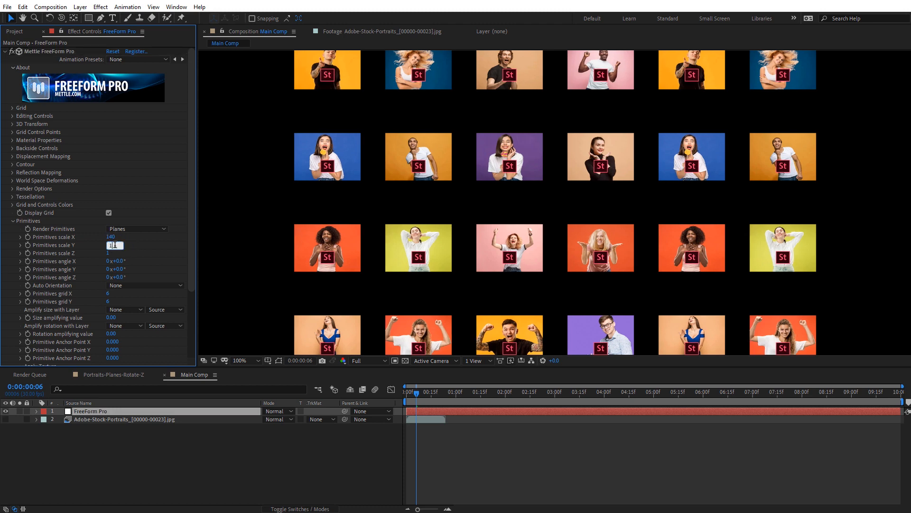
text(110)
key(Return)
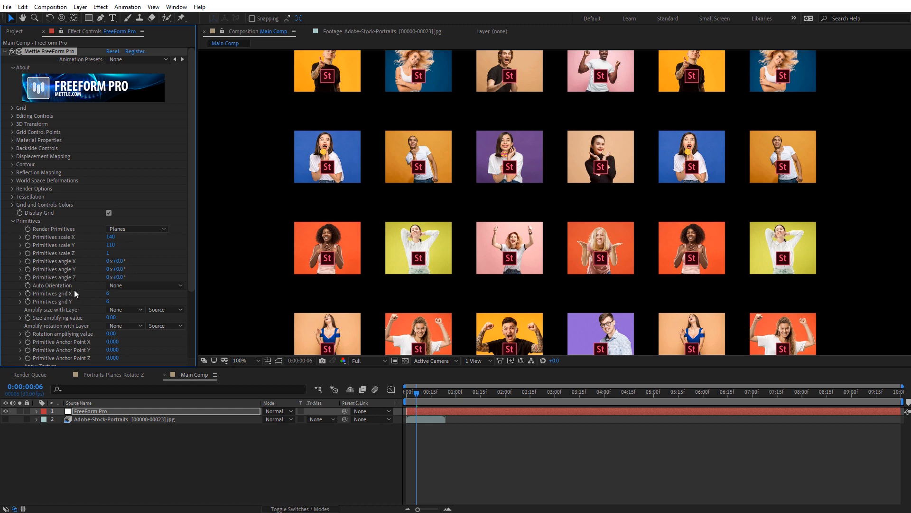
Set the primitives' Auto Orientation to Orient to Camera and view the whole grid
click(130, 287)
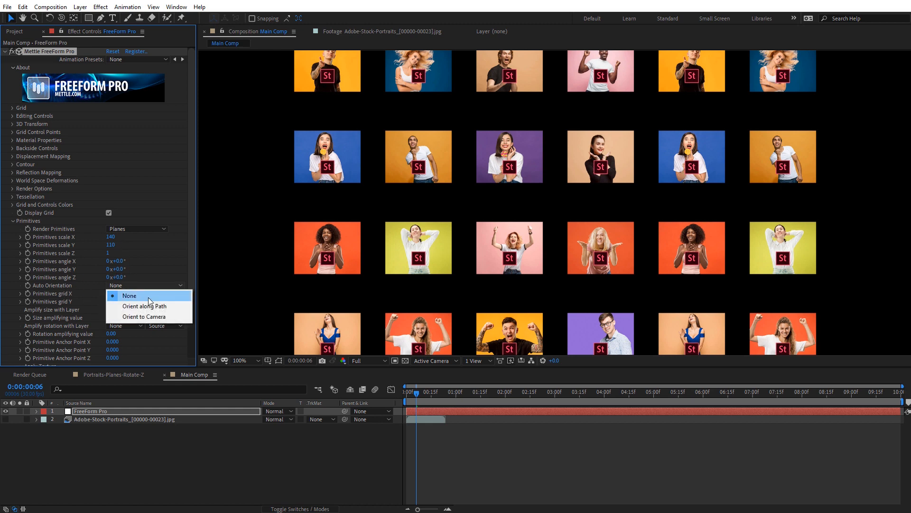
click(147, 316)
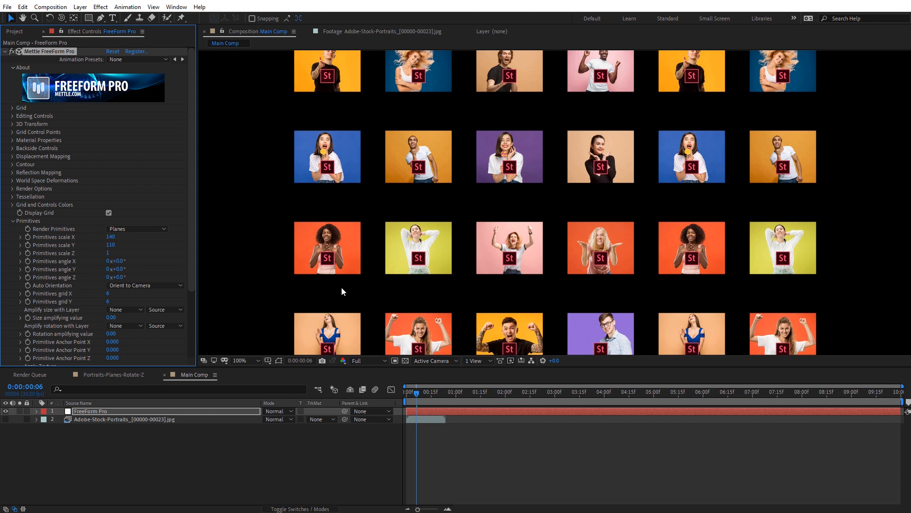
key(comma)
key(comma)
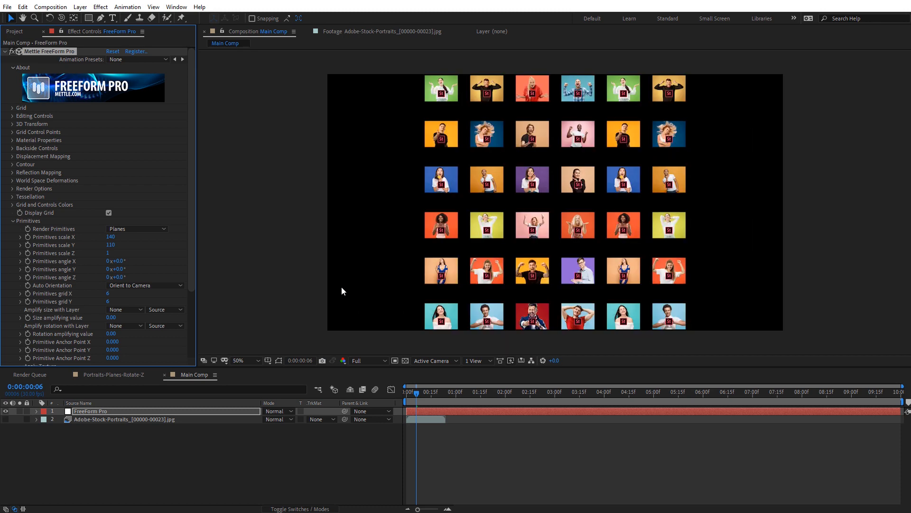
Add a two-node camera with the 20mm preset to Main Comp
right_click(253, 201)
mouse_move(276, 207)
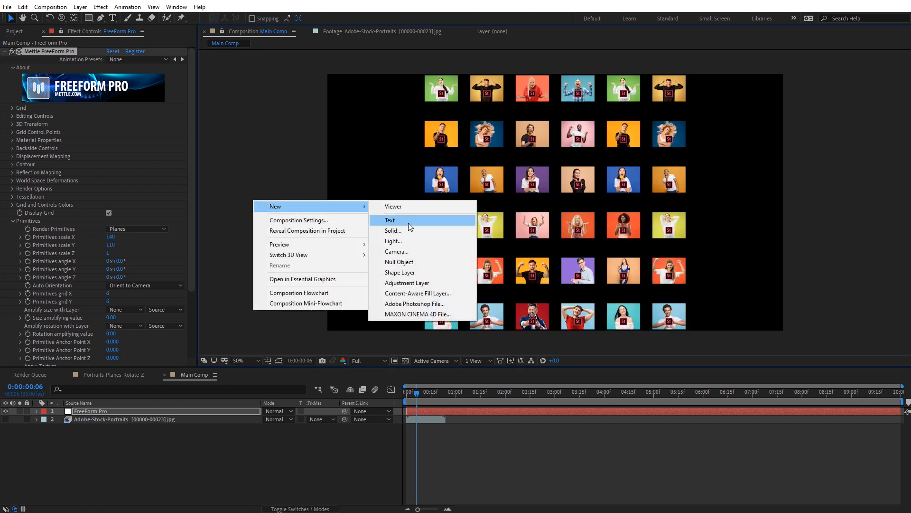
click(407, 252)
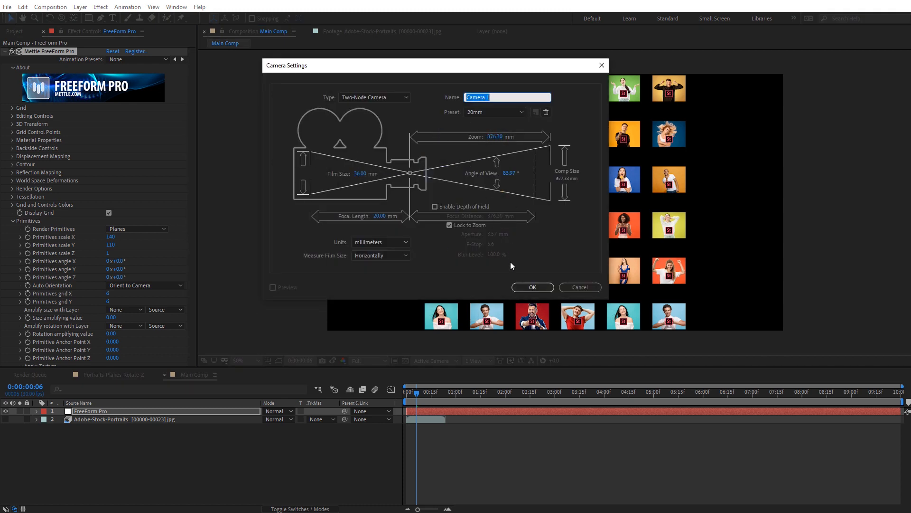
click(526, 288)
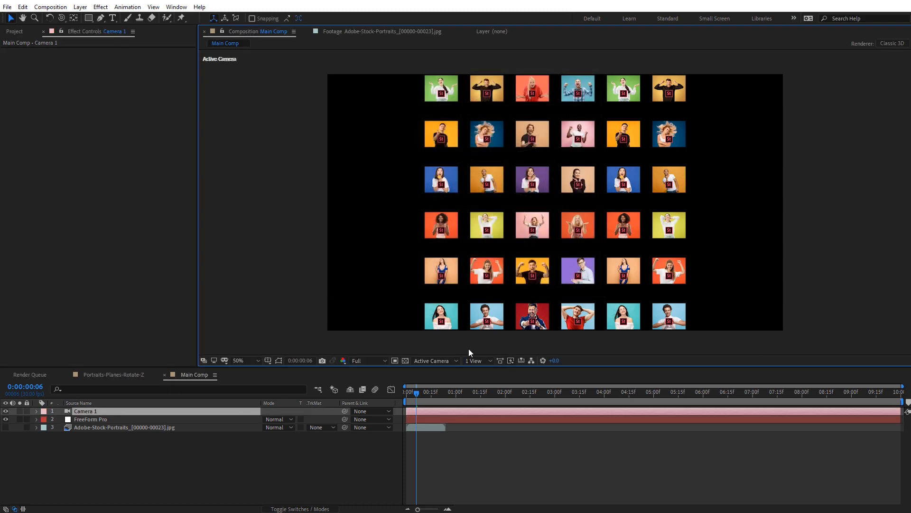
In FreeForm Pro's 3D Transform, set Rotation X to -67°, Position Z to 110 and Position Y to -40
click(101, 420)
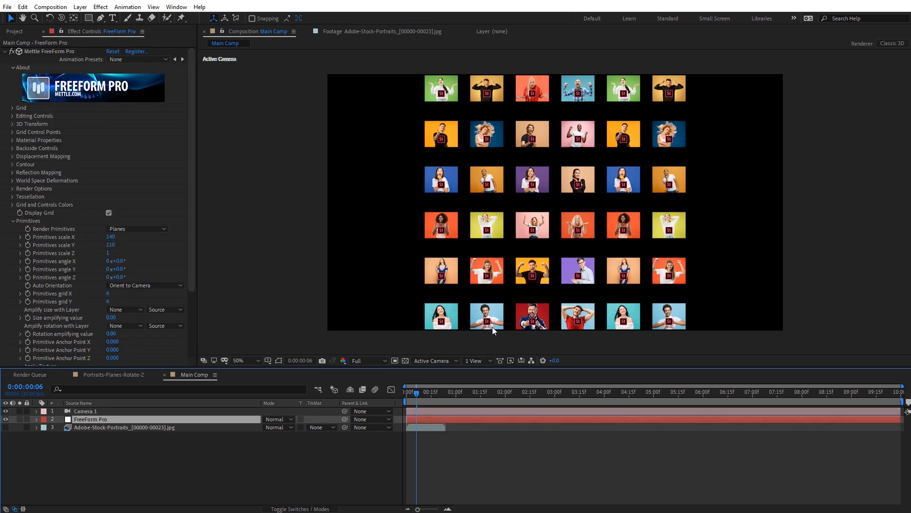
click(13, 124)
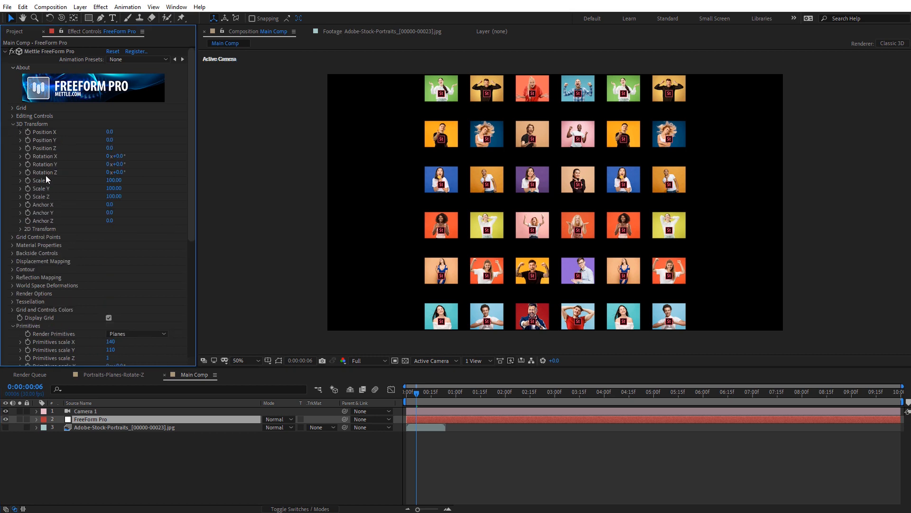
drag(117, 155, 124, 163)
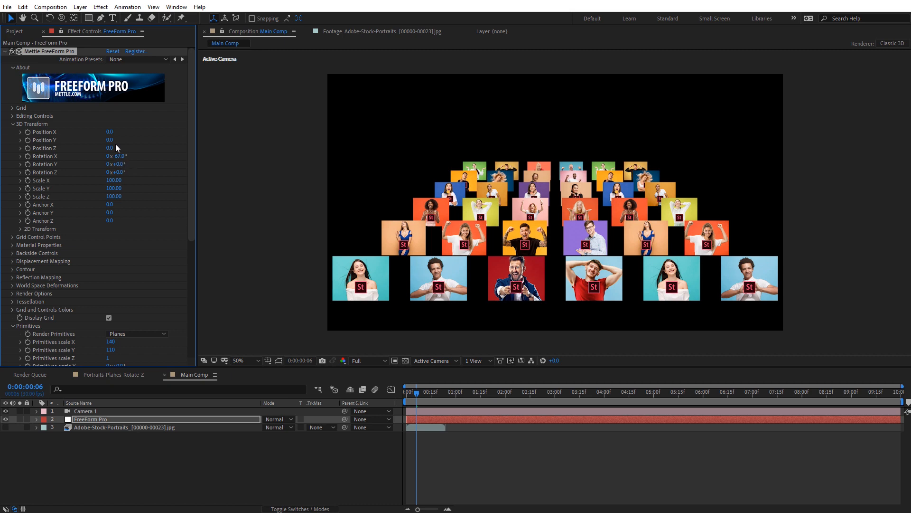
drag(109, 148, 110, 141)
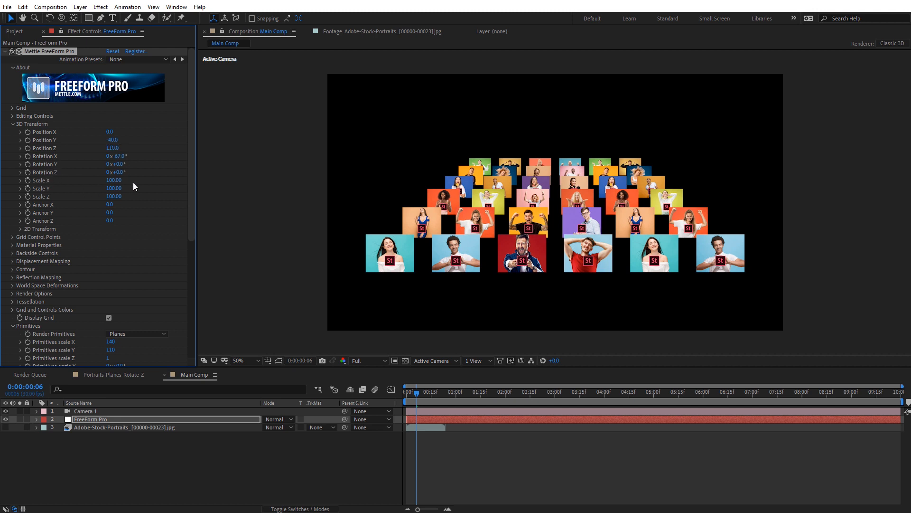
Spin the grid to a Rotation Z of about 41° and set Position Y to -100
drag(116, 171, 180, 176)
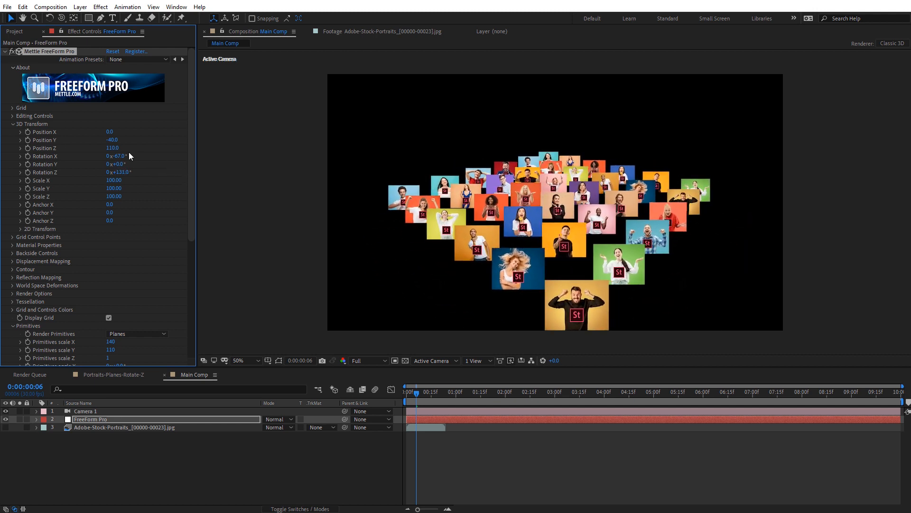
drag(114, 144, 113, 141)
drag(126, 172, 109, 201)
Start keyframing the grid's Rotation Z at 0:00:00:00 with a value of 0°
drag(417, 394, 404, 398)
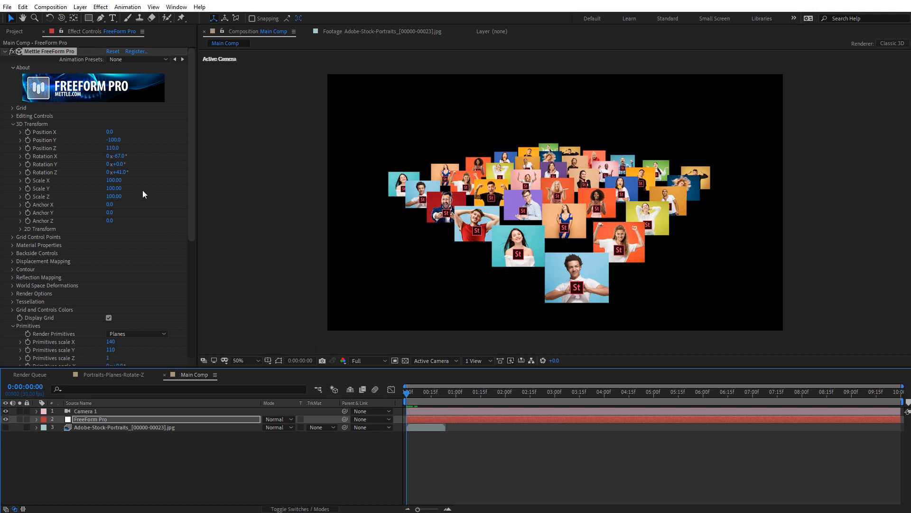
click(121, 173)
text(0)
key(Return)
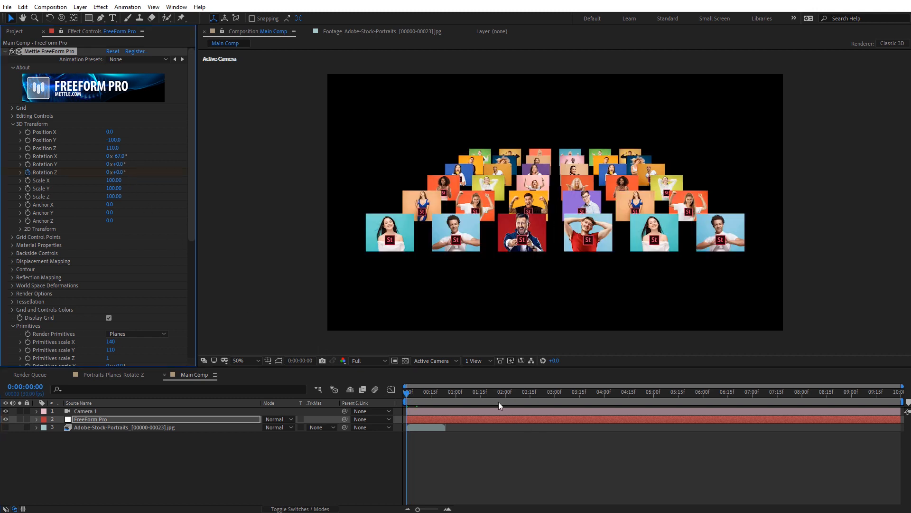
Go to 0:00:05:00 and end the work area there
drag(411, 395, 657, 422)
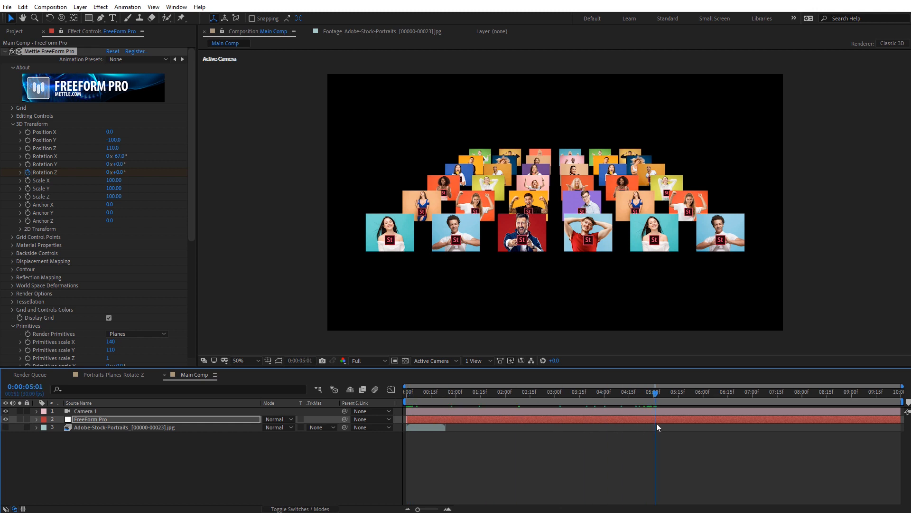
key(Page_Up)
key(n)
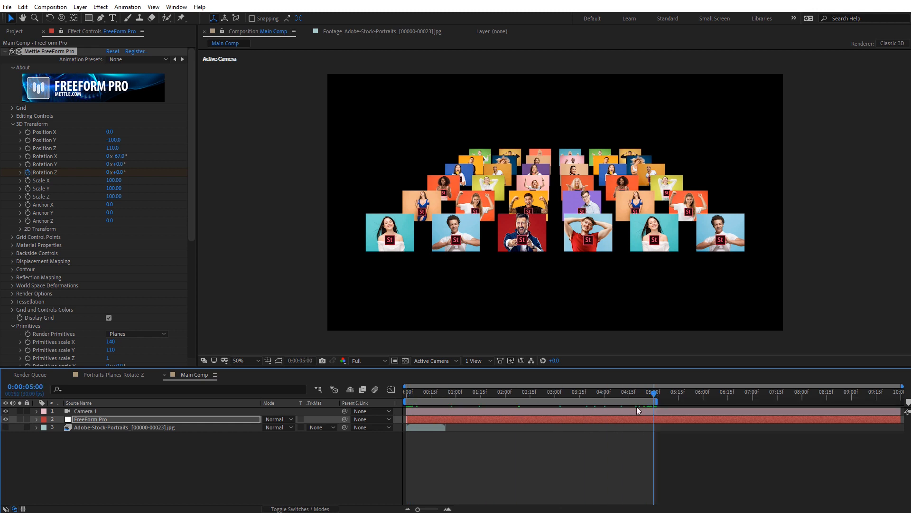
Keyframe Rotation Z at one full revolution at 0:00:05:00 and preview the spinning grid
click(107, 172)
text(1)
key(Return)
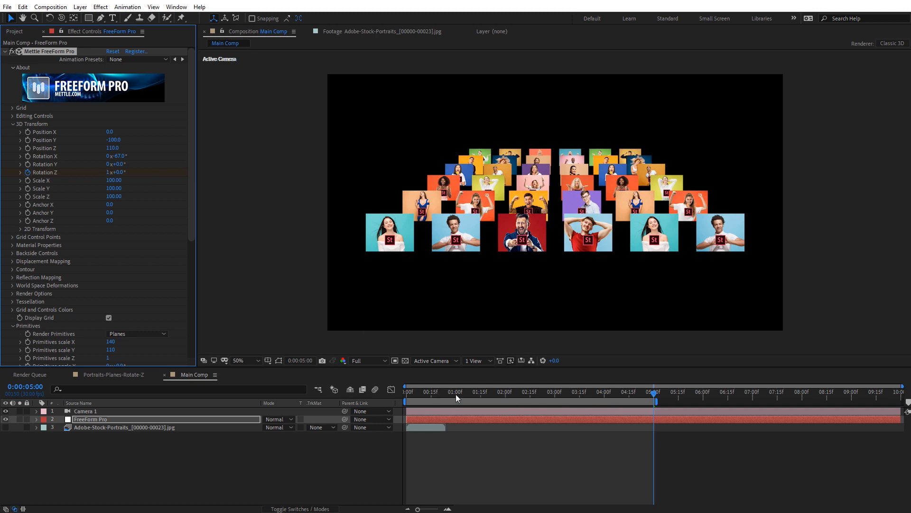
key(space)
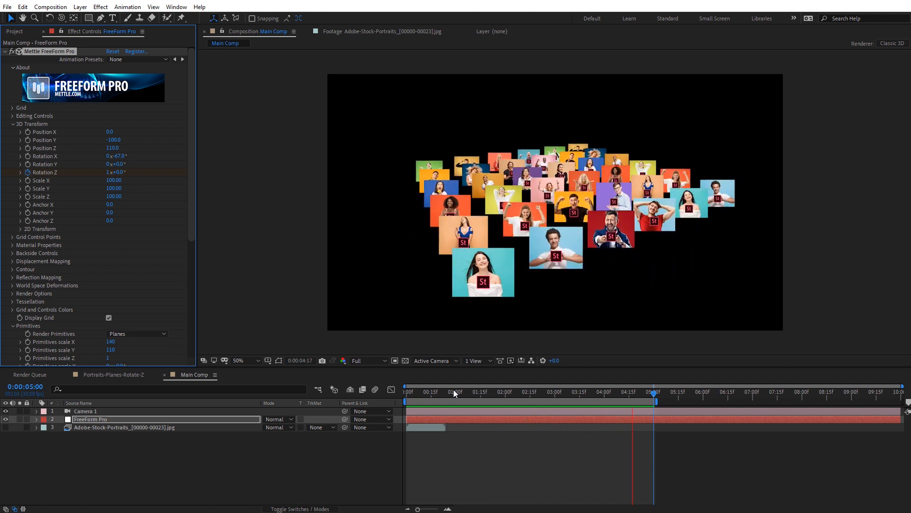
key(space)
Keyframe Rotation Y from 0° at the start to one full revolution at 0:00:05:00
drag(454, 389, 397, 409)
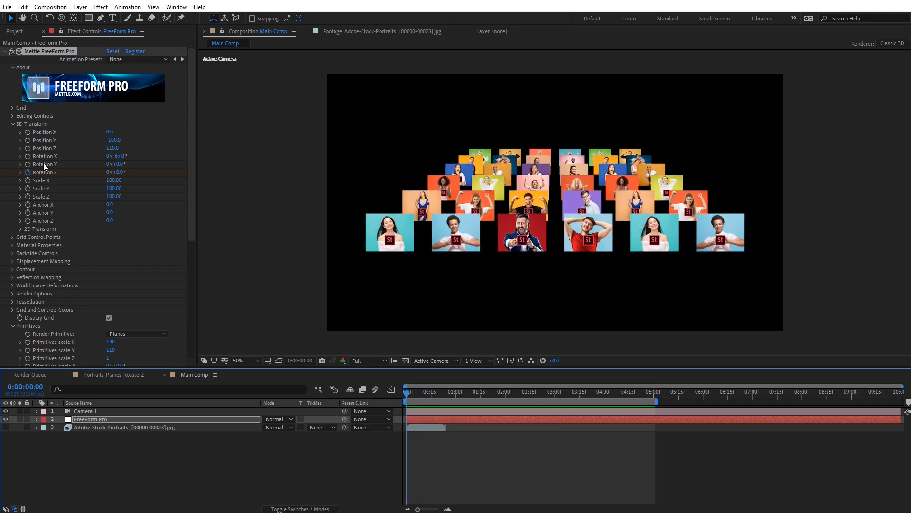
click(27, 164)
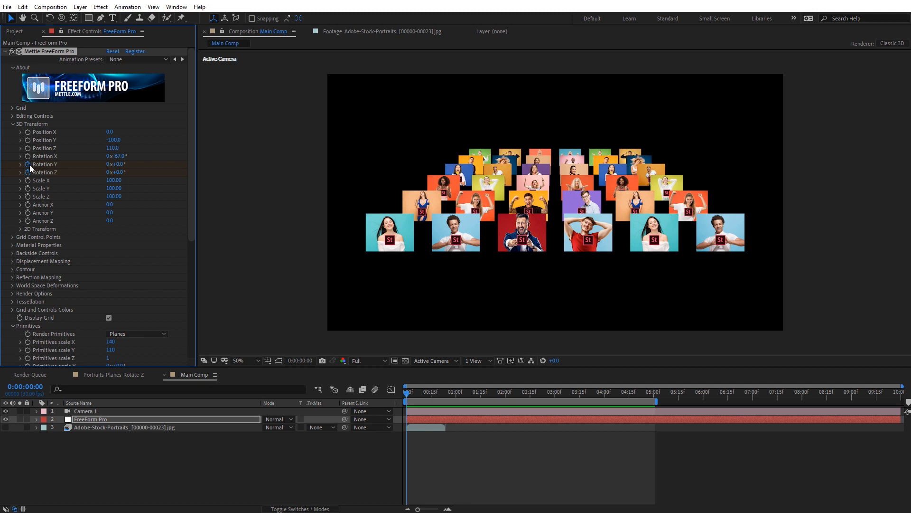
click(655, 395)
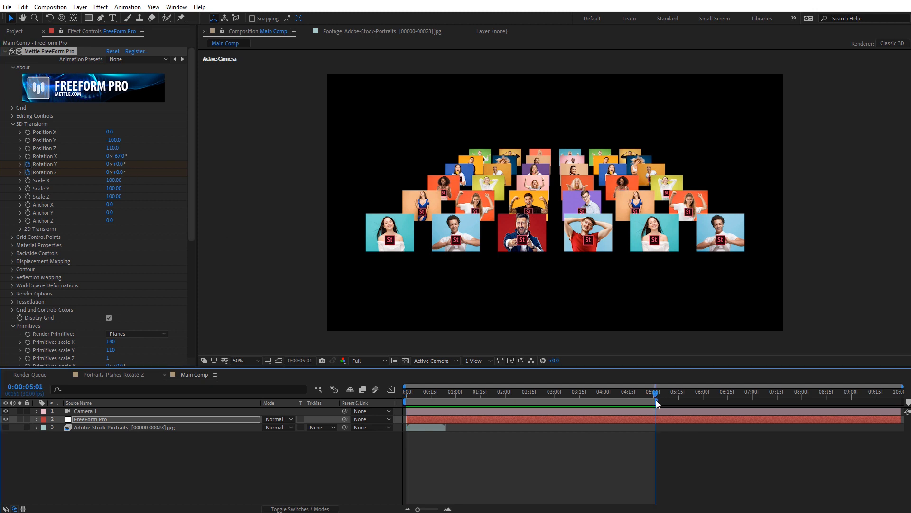
click(110, 164)
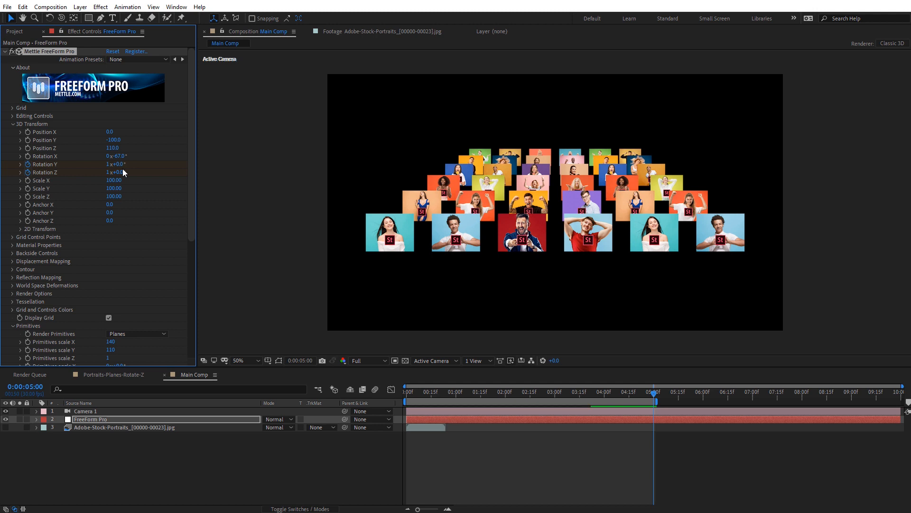
Remove the Rotation Y animation, reset Rotation Y to 0°, and preview the grid spinning on Rotation Z alone
drag(407, 393, 532, 393)
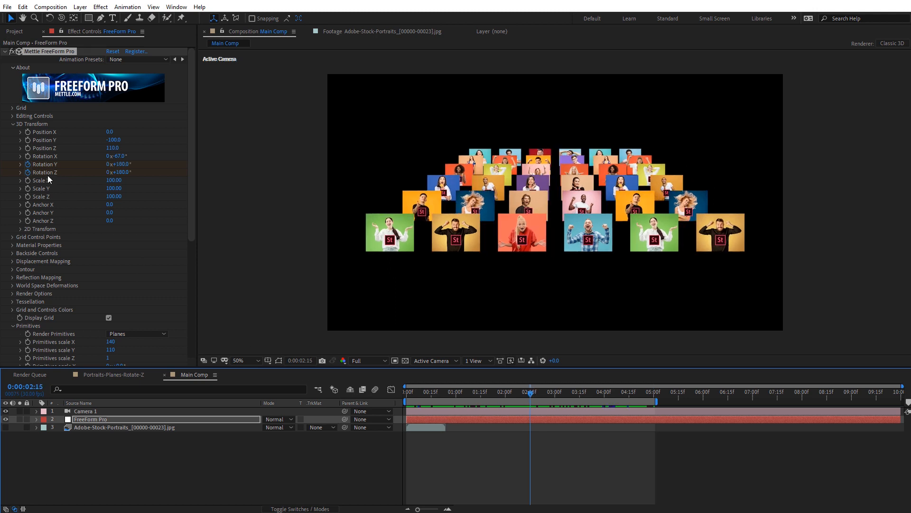
click(119, 165)
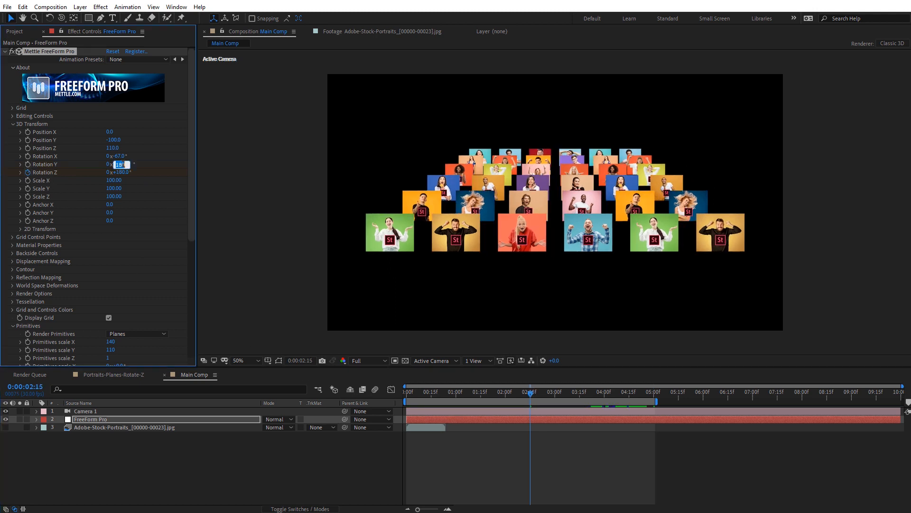
text(0)
key(Return)
drag(474, 396, 493, 392)
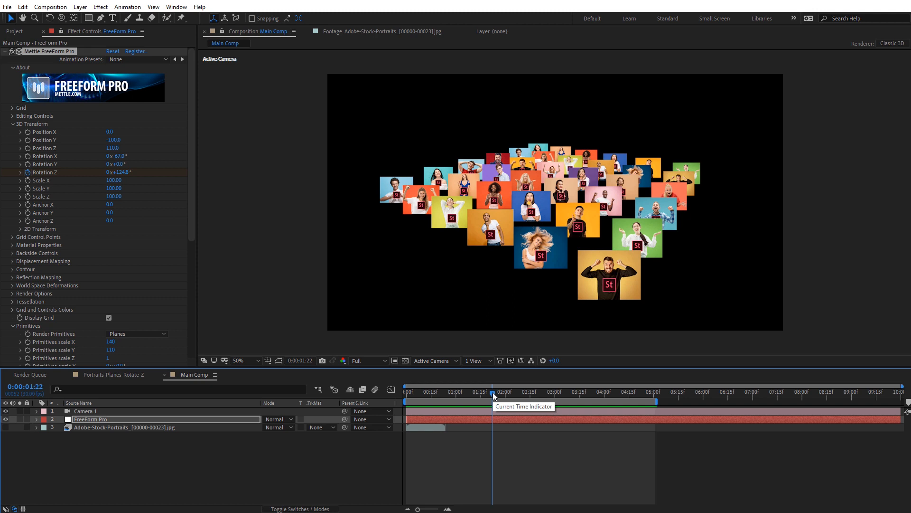
Add a white point light at 100% intensity to the composition, with Casts Shadows enabled
right_click(257, 182)
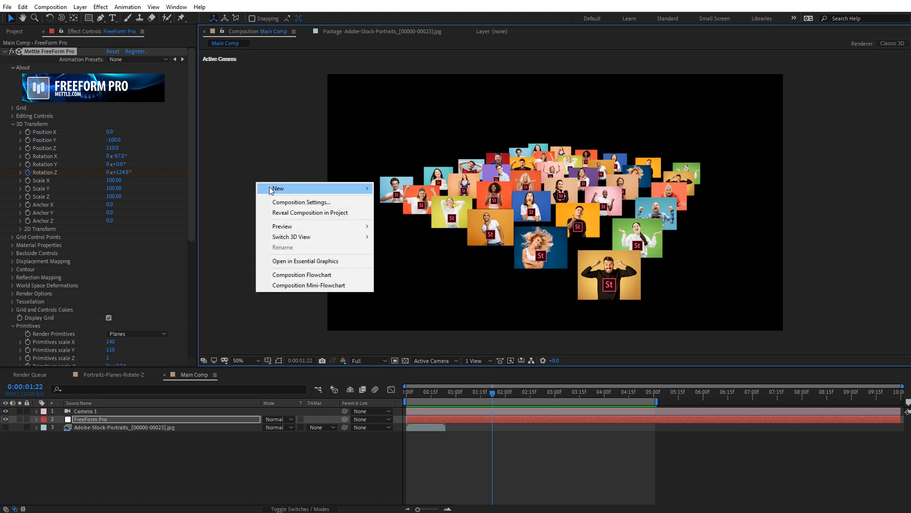
mouse_move(280, 188)
click(396, 223)
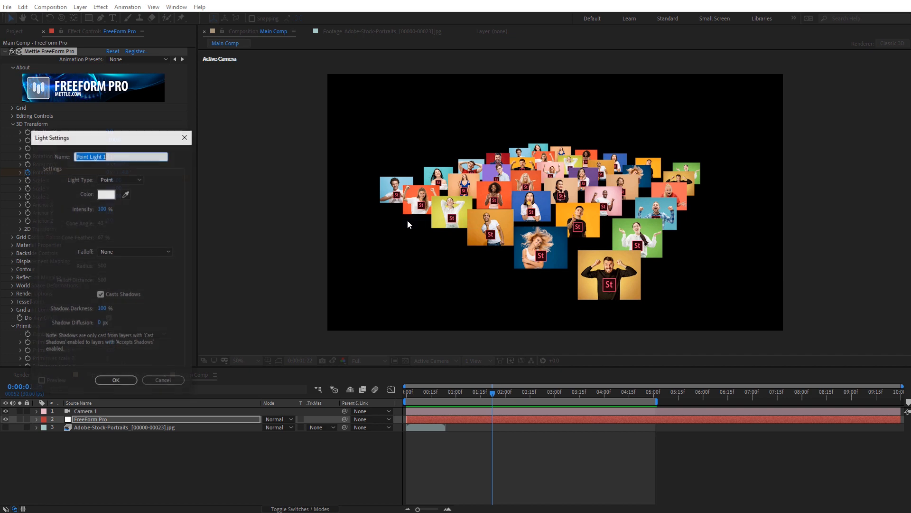
drag(126, 136, 393, 122)
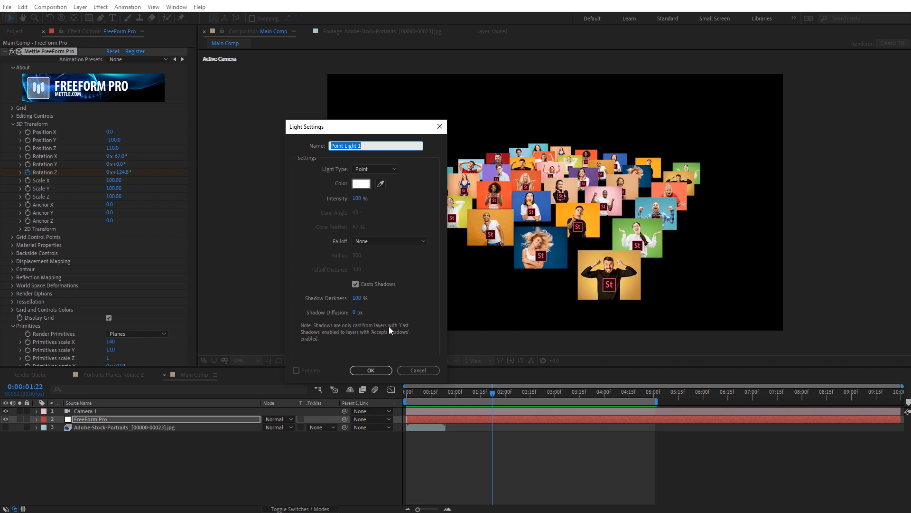
click(371, 370)
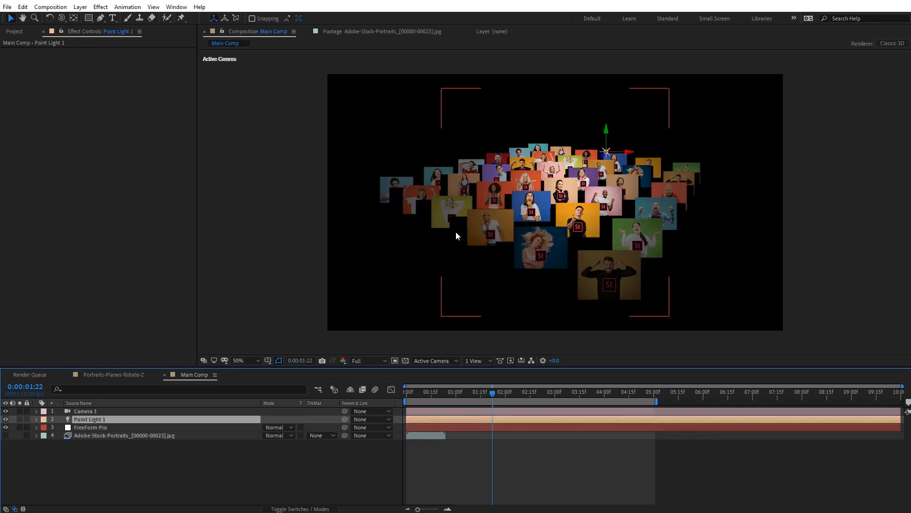
Move the point light along its X axis to the grid's left side, about level with the rear rows, and inspect the shadows
drag(631, 152, 587, 152)
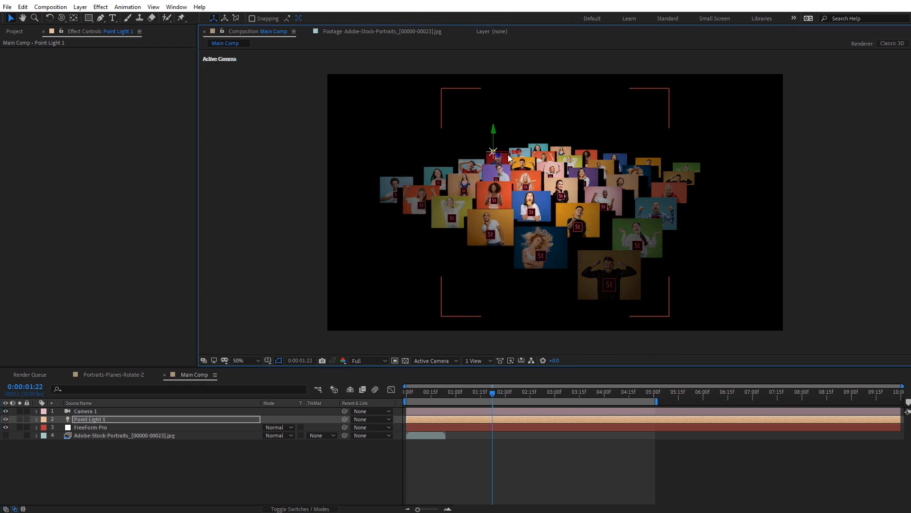
drag(486, 155, 424, 159)
scroll(660, 222, up, 1)
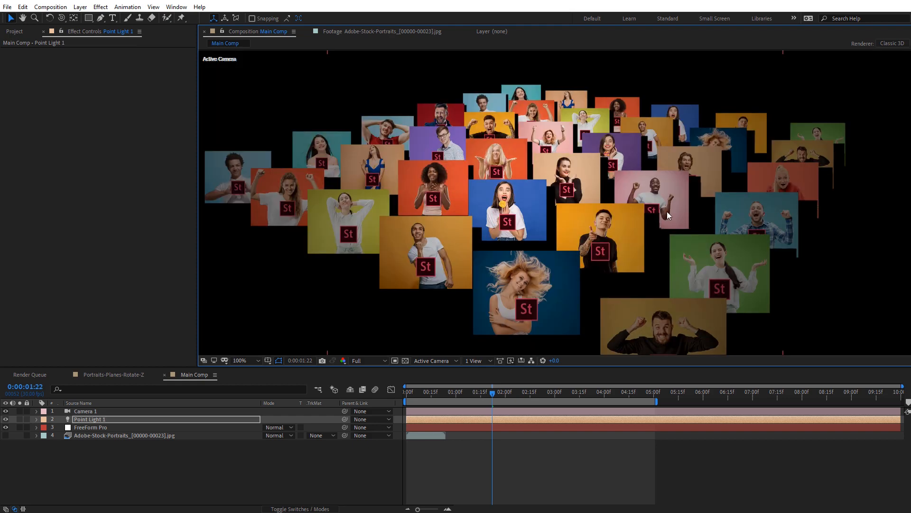
scroll(668, 212, up, 1)
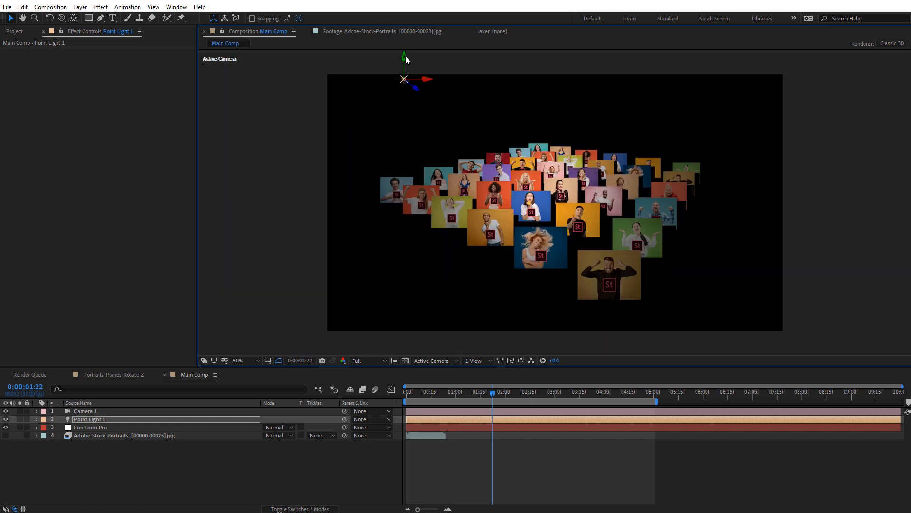
mouse_move(405, 56)
mouse_down()
mouse_move(405, 76)
mouse_move(403, 68)
mouse_up()
click(406, 80)
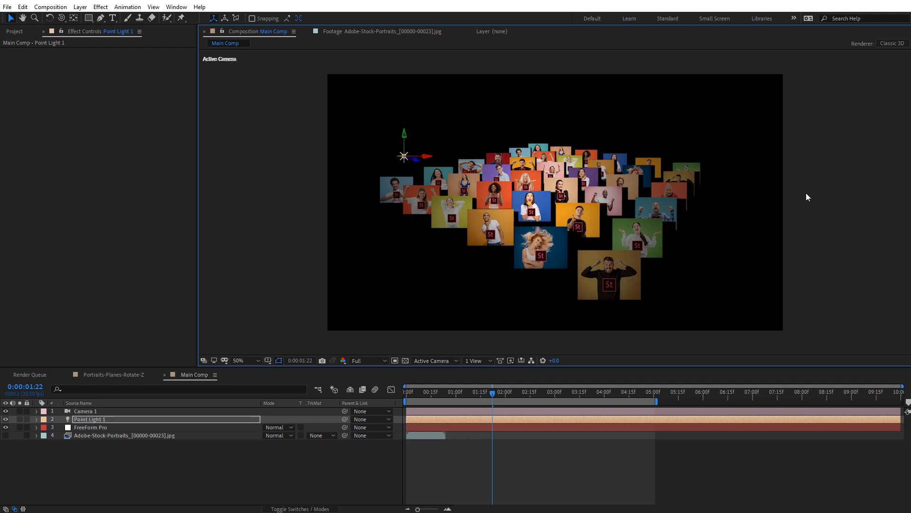
Soften the point light's shadows by setting Shadow Darkness to 40%
key(.)
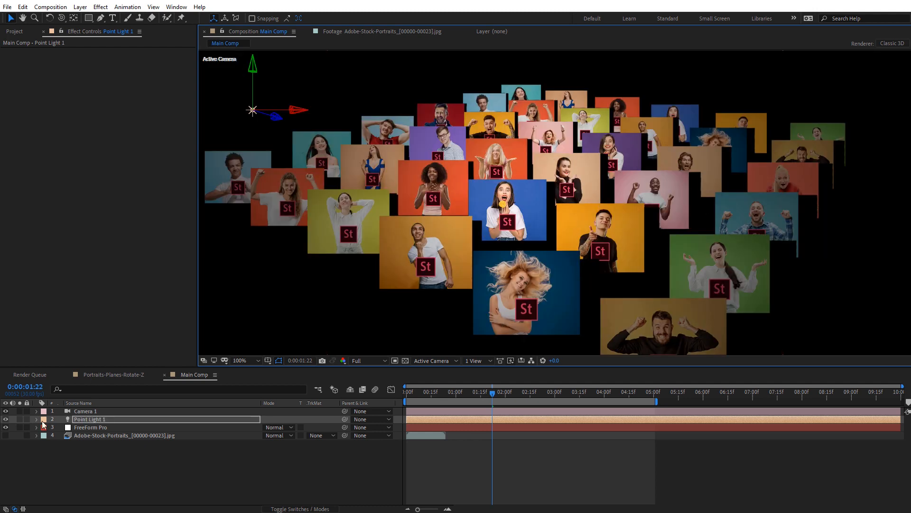
click(76, 420)
key(a)
key(a)
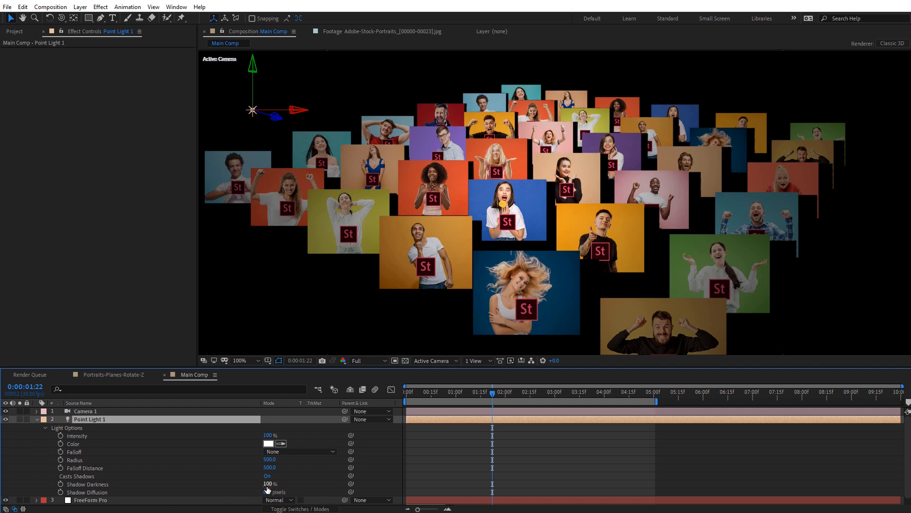
drag(267, 489, 247, 490)
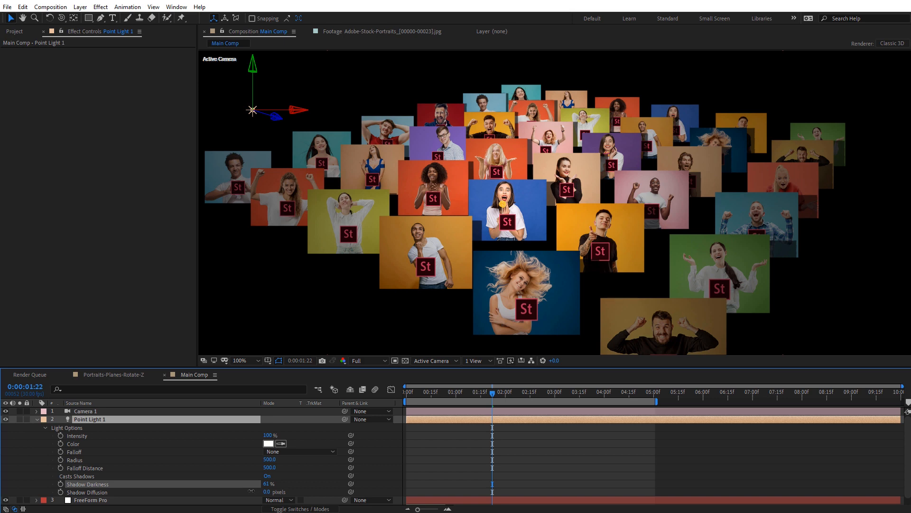
drag(243, 491, 243, 492)
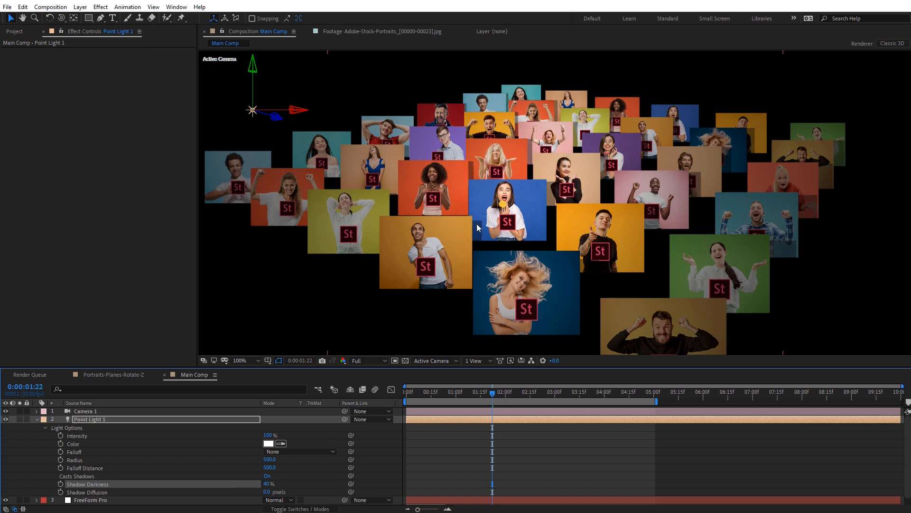
Go to 0:00:02:00 and move the point light farther up and left, near the composition's upper-left corner
key(period)
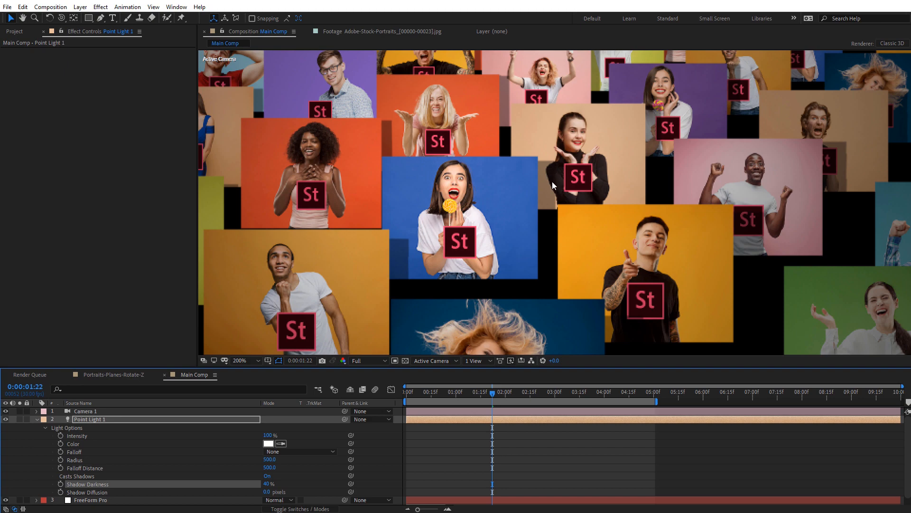
mouse_move(486, 398)
mouse_down()
mouse_move(436, 392)
mouse_move(475, 383)
mouse_move(563, 385)
mouse_move(504, 398)
mouse_up()
scroll(615, 227, down, 2)
scroll(610, 226, down, 1)
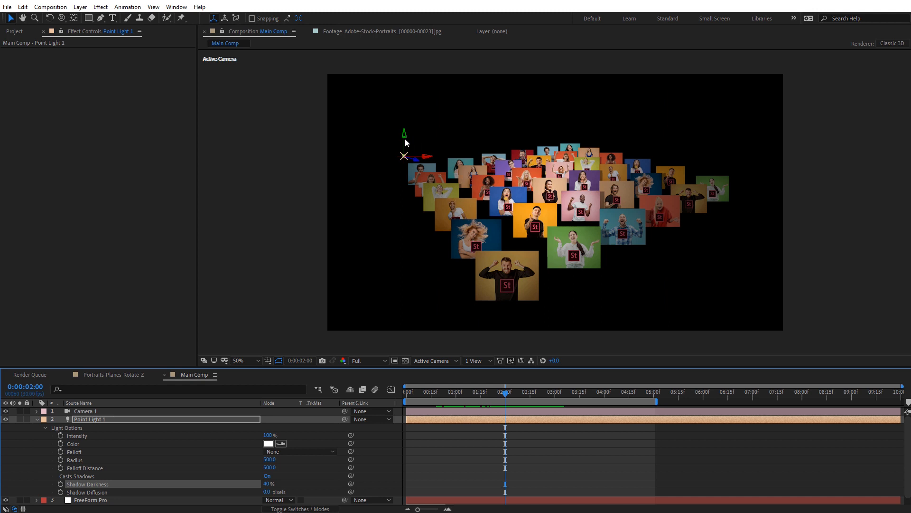
drag(406, 142, 428, 133)
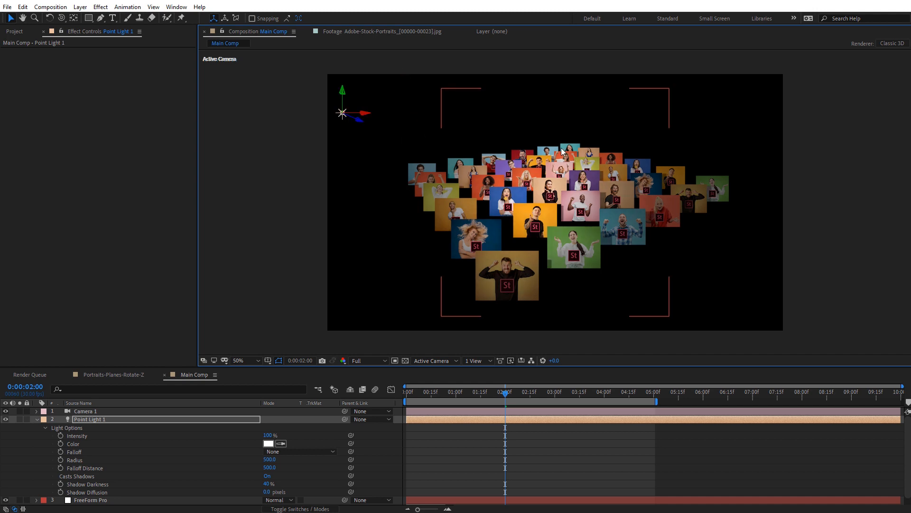
scroll(561, 172, up, 1)
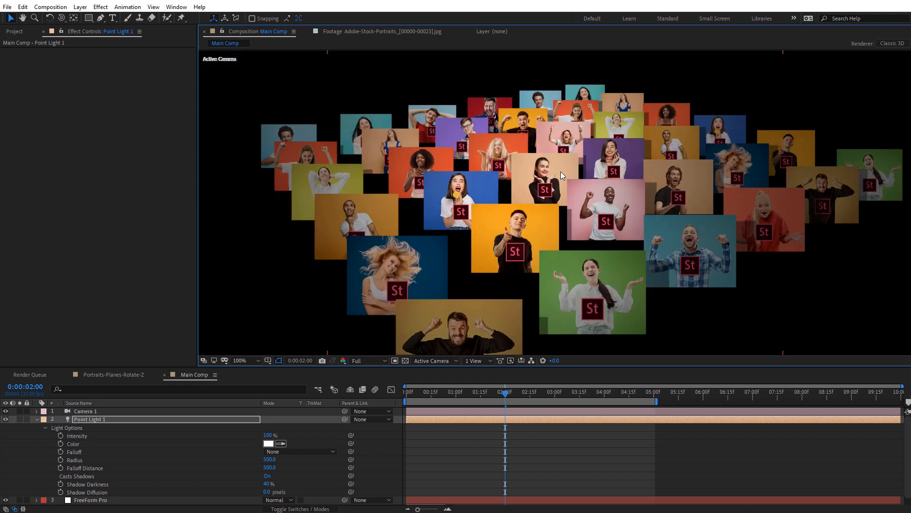
click(36, 418)
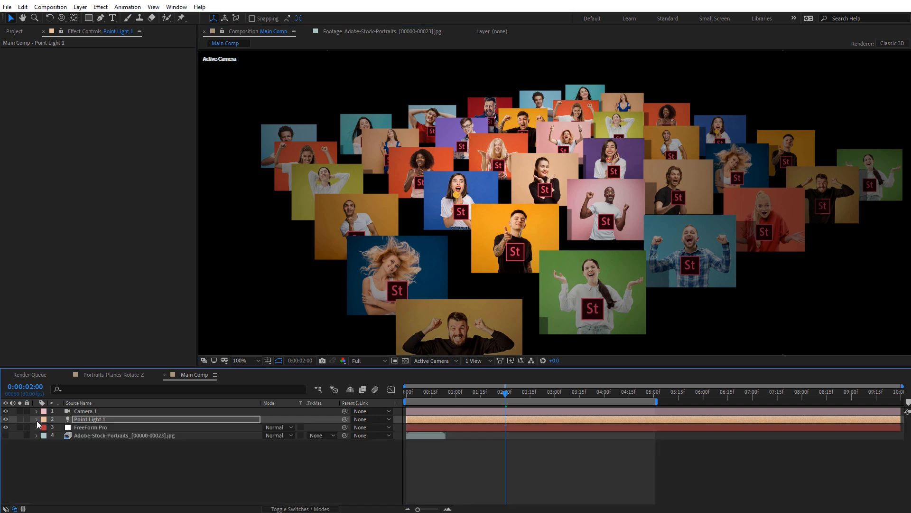
Set the FreeForm Pro environment's Fog Type to Smooth and turn off Display Grid
click(83, 429)
drag(191, 207, 161, 350)
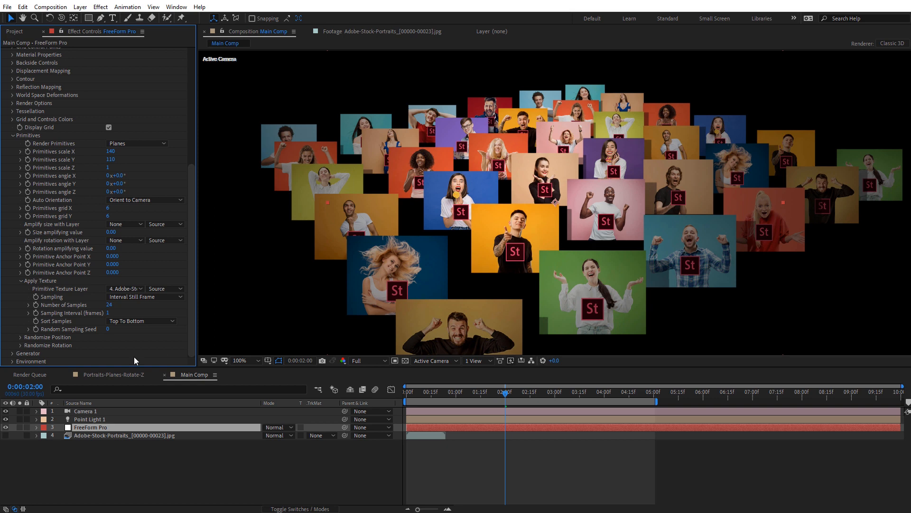
click(12, 362)
scroll(58, 348, down, 1)
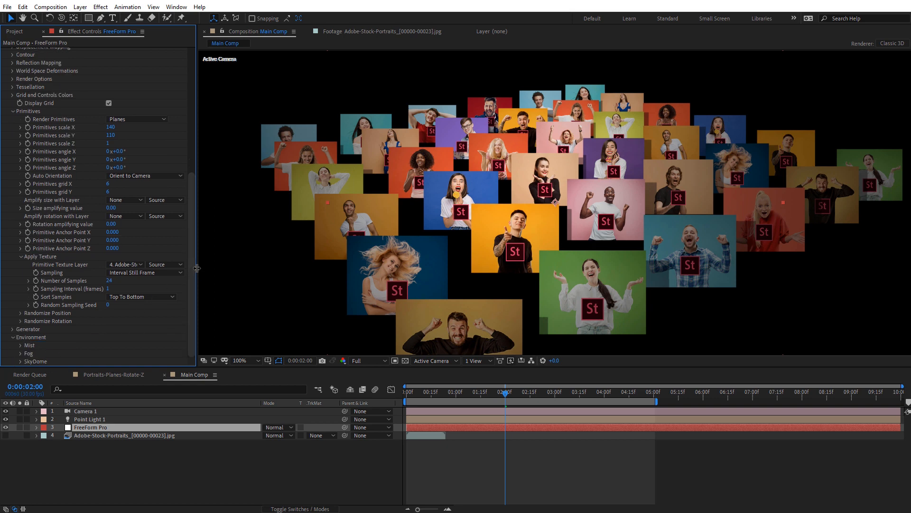
click(20, 353)
scroll(21, 355, down, 3)
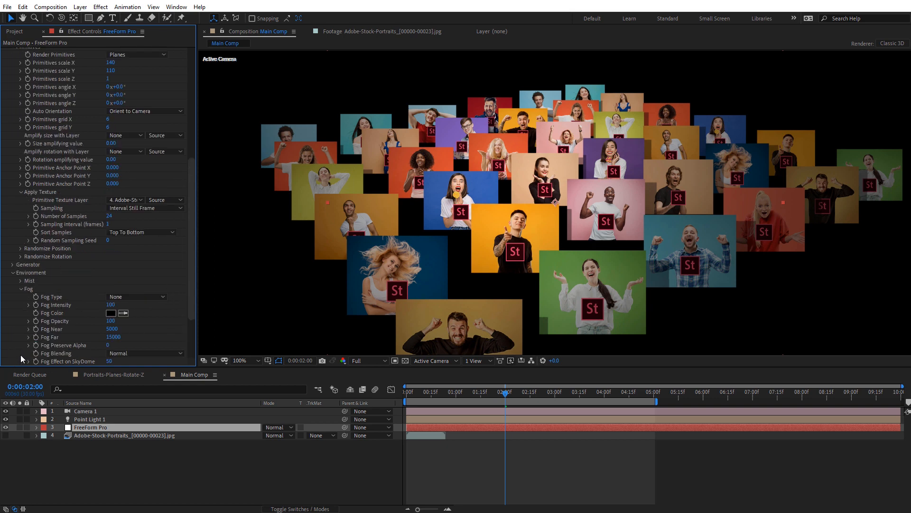
click(135, 297)
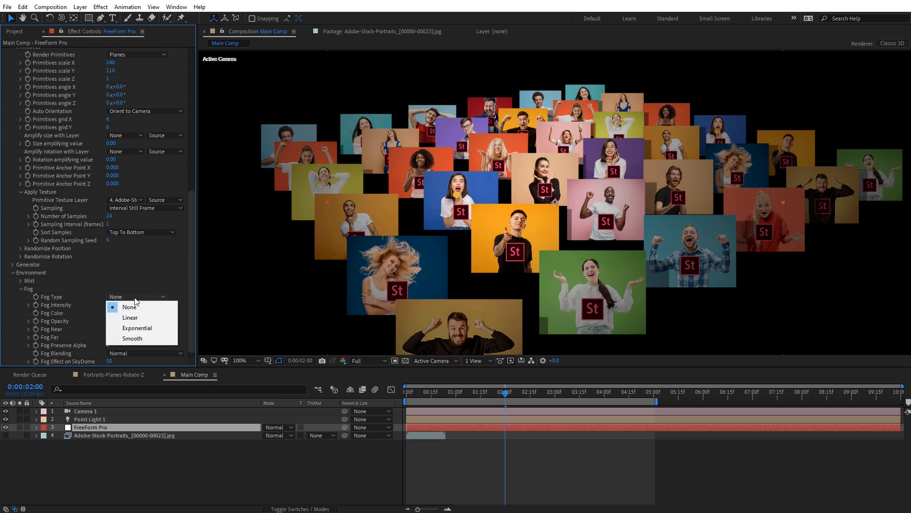
click(132, 339)
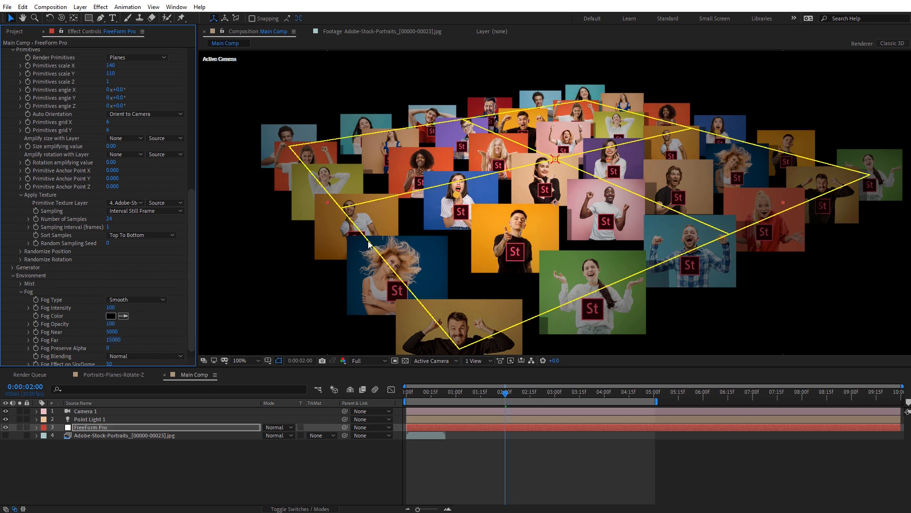
drag(191, 284, 195, 227)
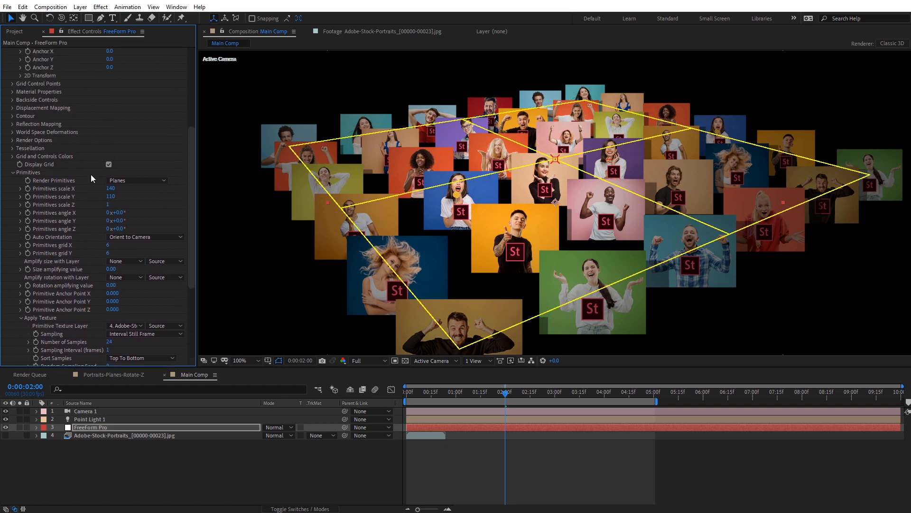
click(109, 165)
Set Fog Near to 1000 and Fog Far to 2000, and refine them to 850 and 2250
drag(189, 174, 194, 252)
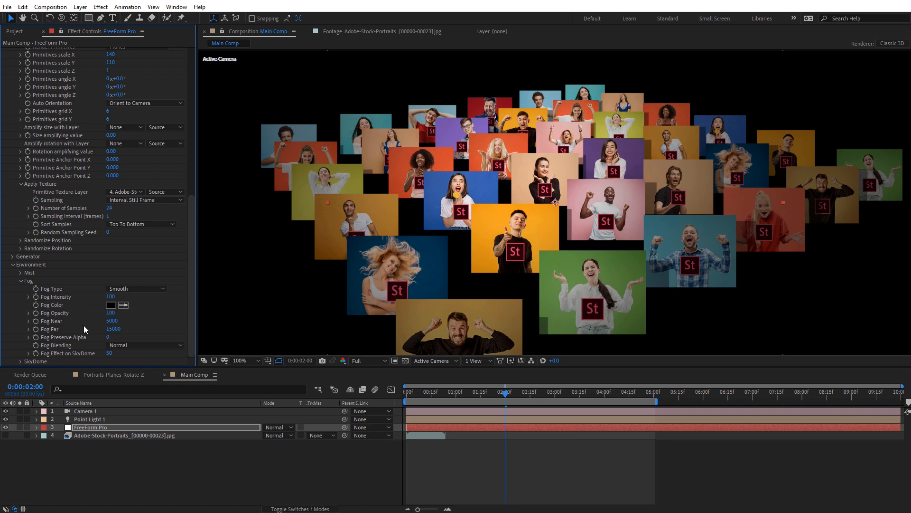
click(110, 321)
text(1000)
key(Tab)
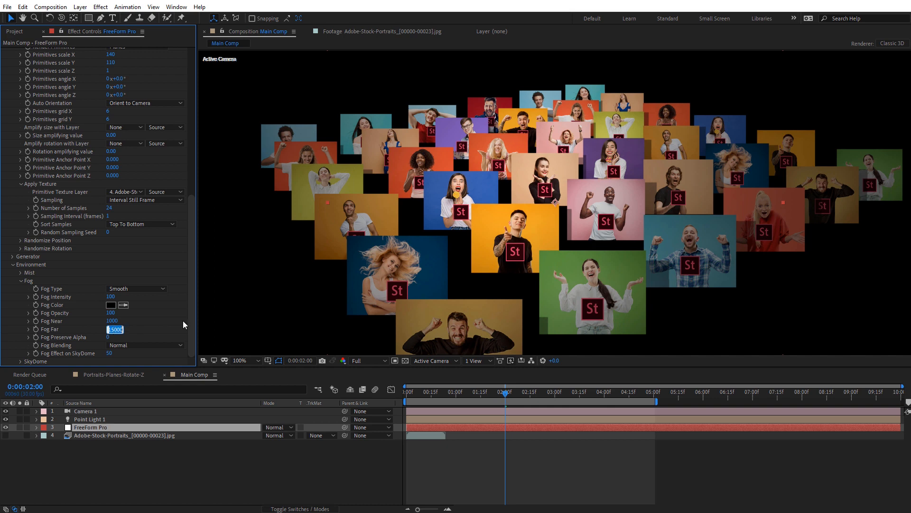
text(2000)
key(Return)
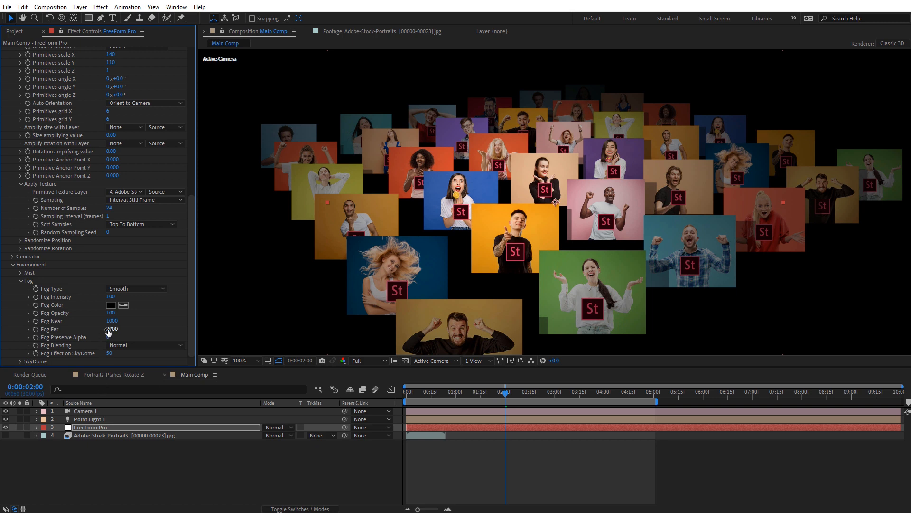
mouse_move(111, 328)
mouse_down()
mouse_move(80, 332)
mouse_move(114, 342)
mouse_move(92, 322)
mouse_move(118, 340)
mouse_move(106, 329)
mouse_move(130, 331)
mouse_move(96, 324)
mouse_move(121, 326)
mouse_move(113, 328)
mouse_up()
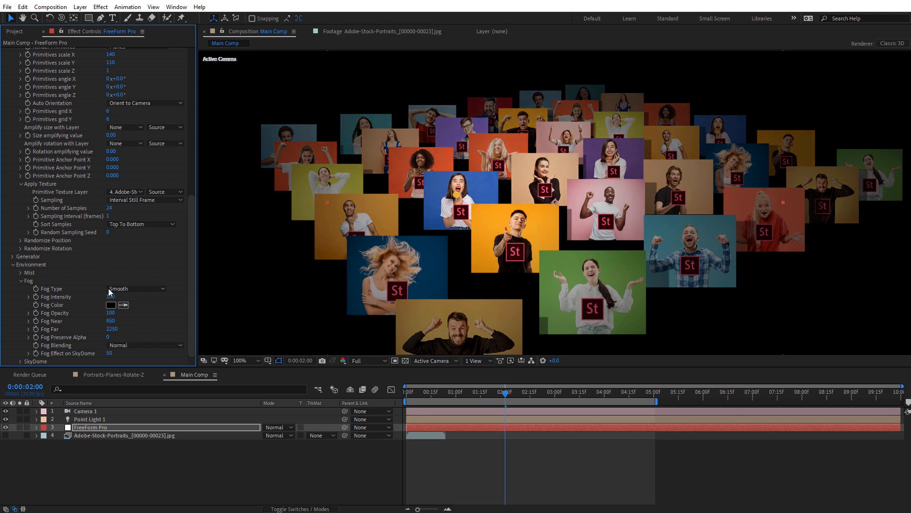
Compare the grid without fog by switching Fog Type to None and back to Smooth, and scrub through the animation
click(145, 288)
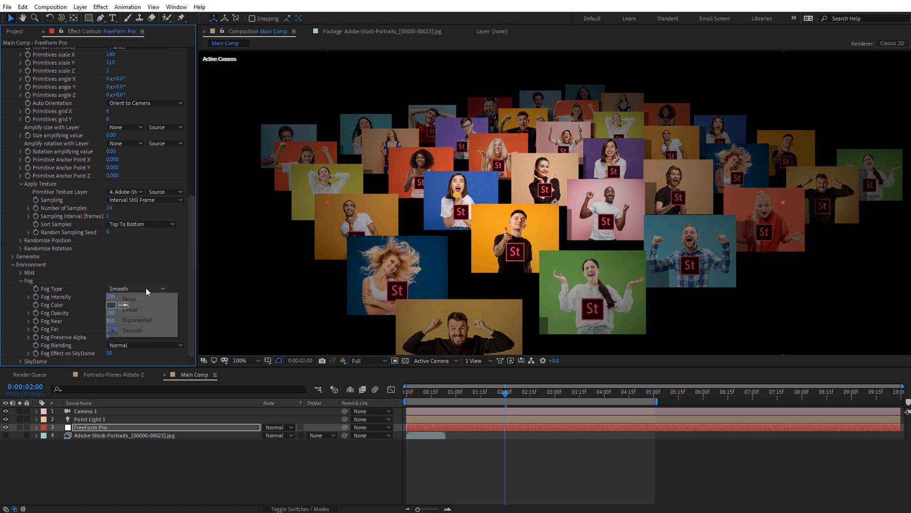
click(155, 299)
click(151, 289)
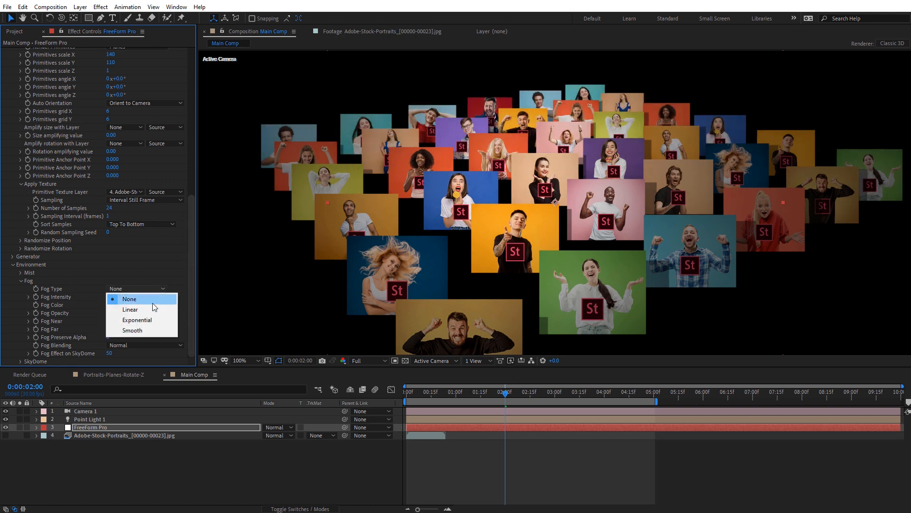
click(145, 330)
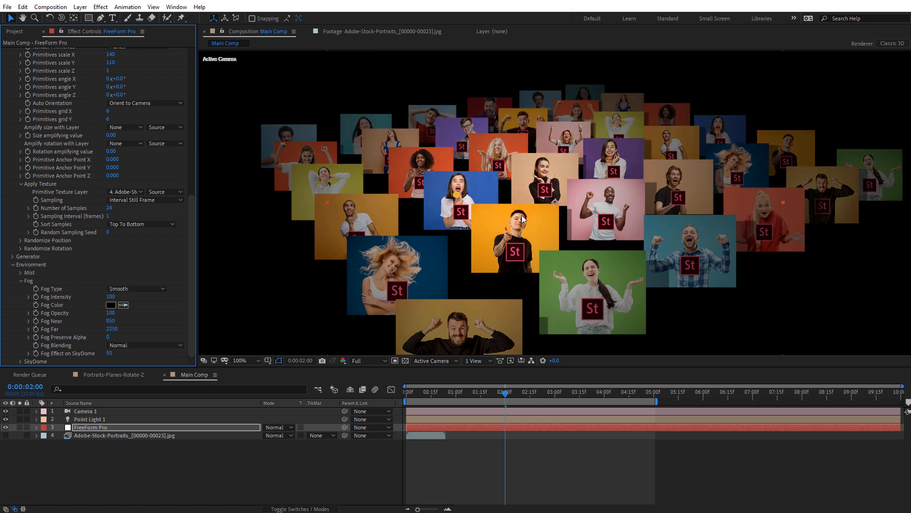
scroll(521, 219, down, 1)
mouse_move(434, 393)
mouse_down()
mouse_move(421, 396)
mouse_move(552, 393)
mouse_move(434, 395)
mouse_up()
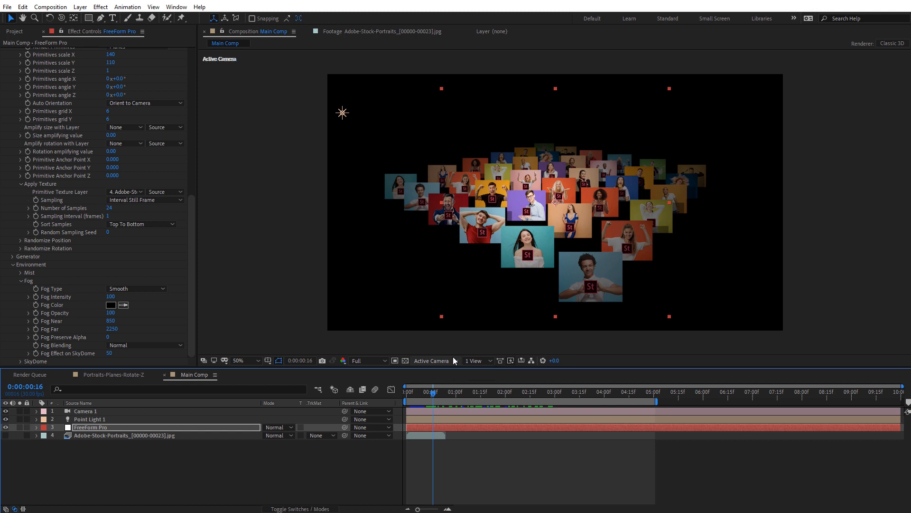
Start a new solid in Main Comp and give it a medium gray-red color
right_click(244, 209)
mouse_move(258, 214)
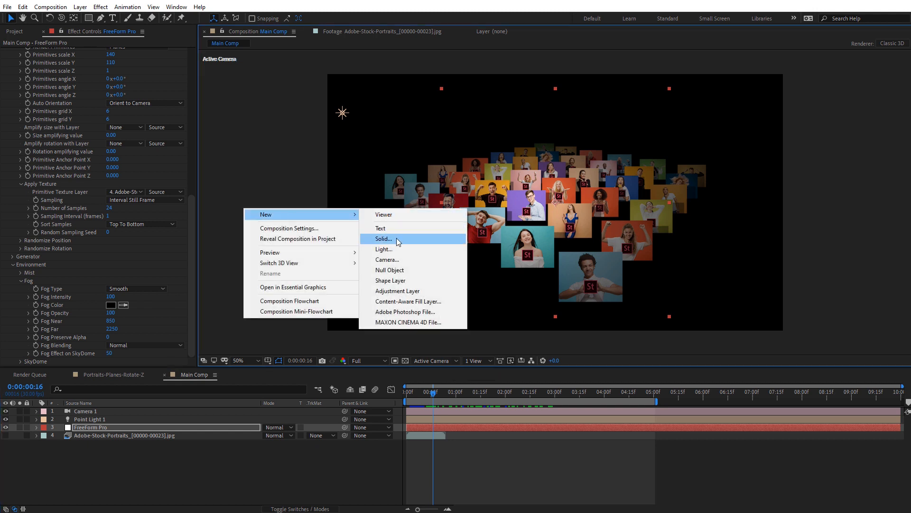
click(383, 239)
click(520, 282)
drag(480, 411, 474, 405)
click(595, 369)
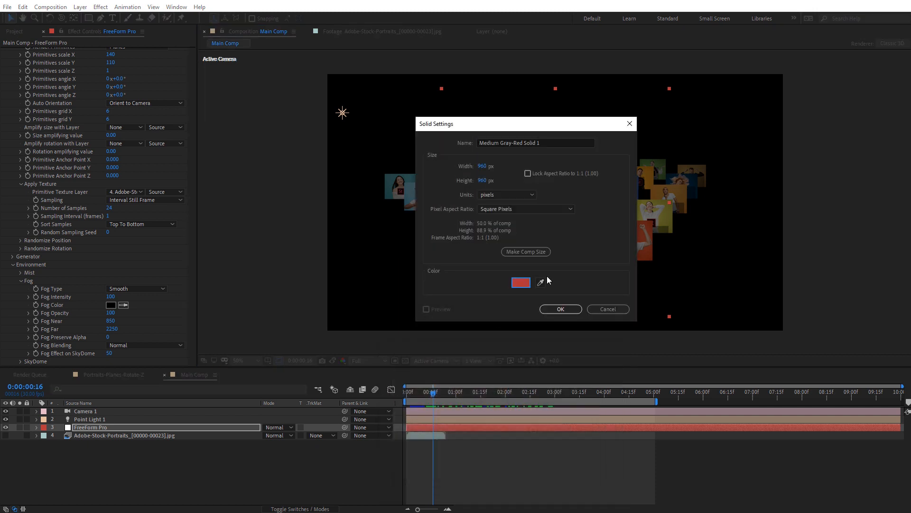
Make the solid comp size at 1920 × 1080, name it BG, and place it beneath all other layers
click(525, 251)
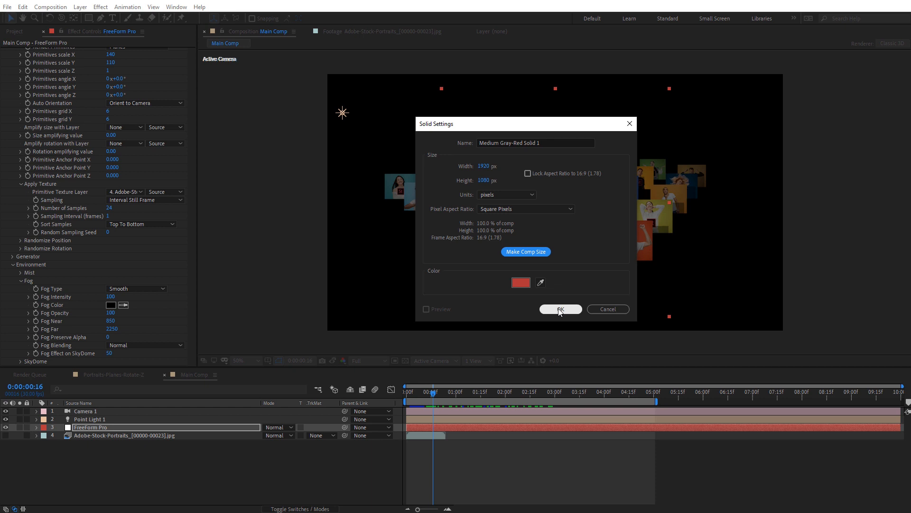
click(545, 143)
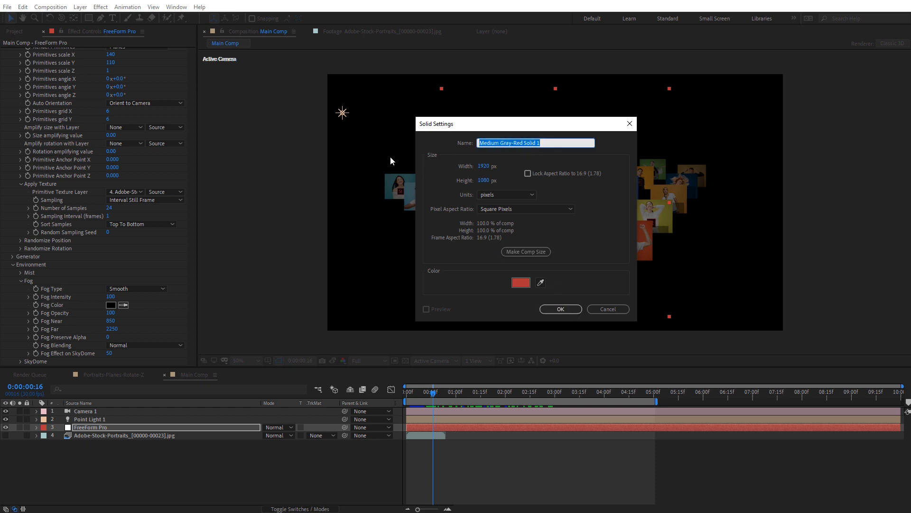
text(BG)
click(570, 309)
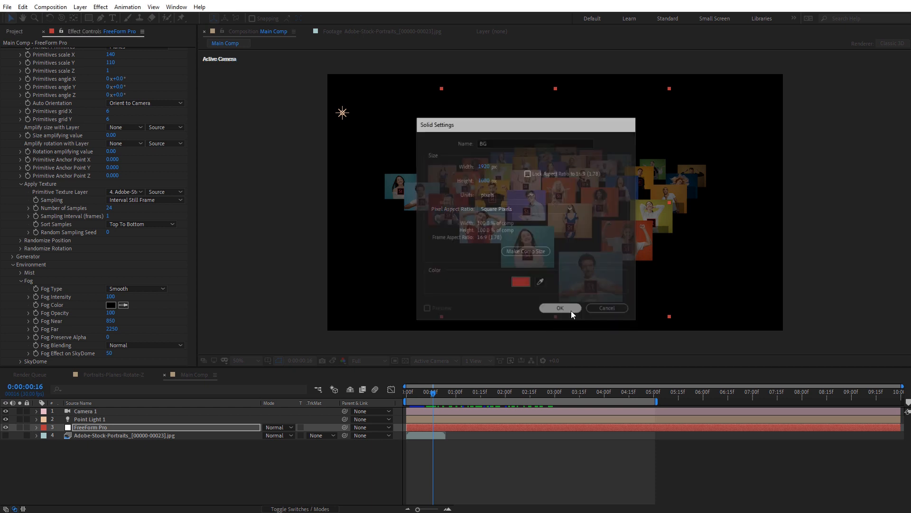
drag(95, 437, 95, 445)
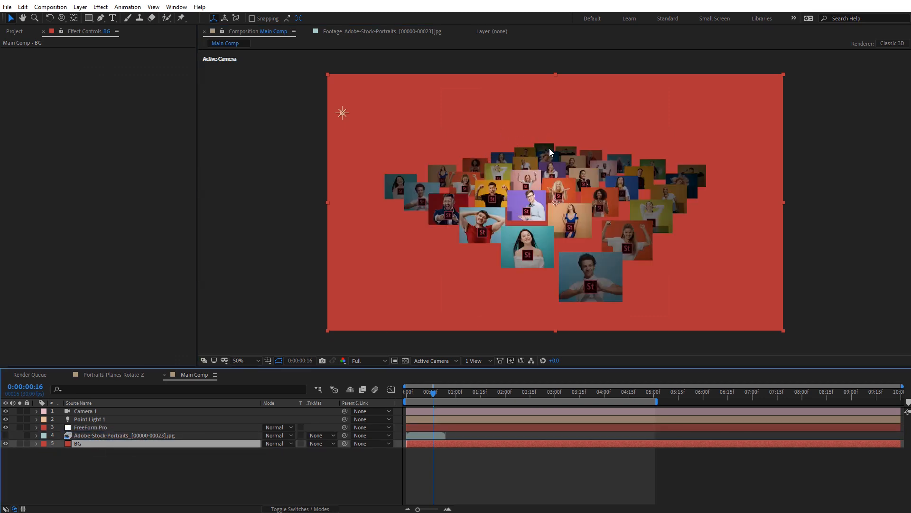
Match the FreeForm Pro Fog Color to the BG solid by sampling its red in the composition
scroll(548, 149, up, 1)
click(78, 430)
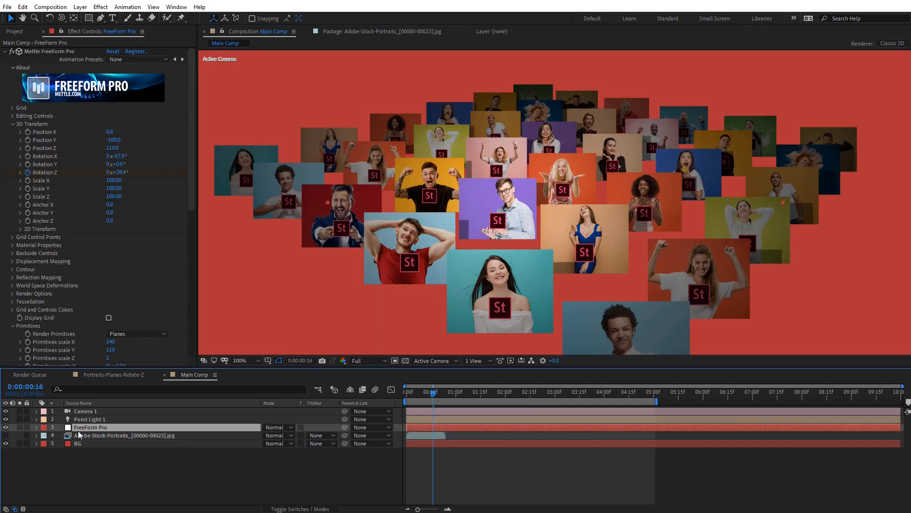
drag(189, 191, 190, 355)
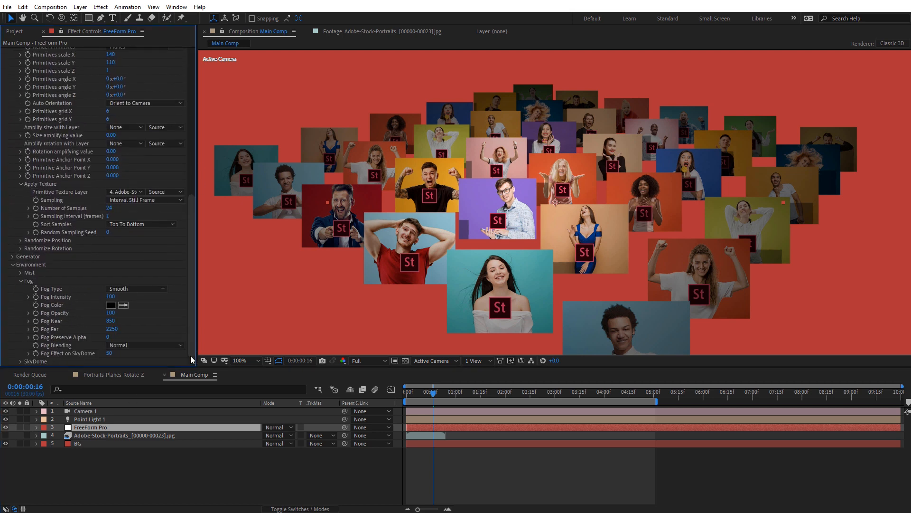
click(123, 305)
click(308, 267)
scroll(551, 90, down, 2)
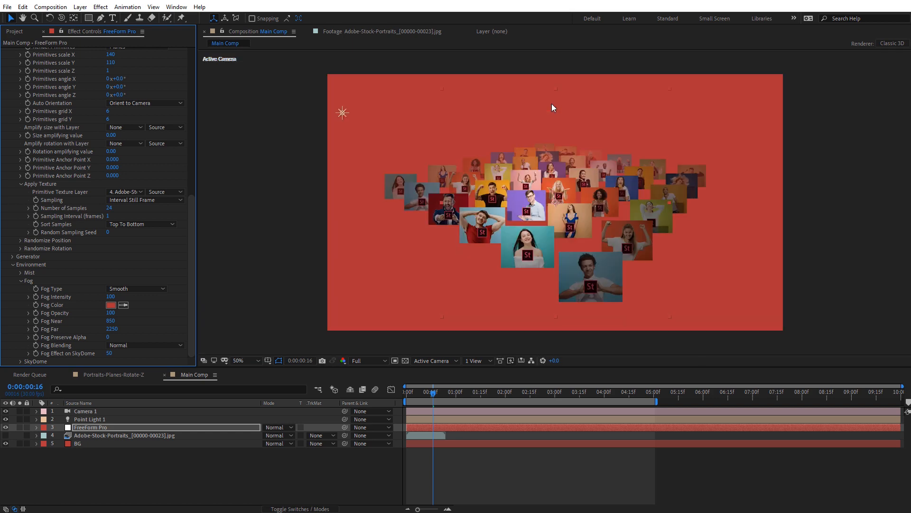
Check the fog at 0:00:00:21, reduce Fog Far to 1920, and return to the start of the animation
mouse_move(437, 396)
mouse_down()
mouse_move(527, 403)
mouse_move(421, 402)
mouse_move(442, 403)
mouse_up()
scroll(444, 295, up, 2)
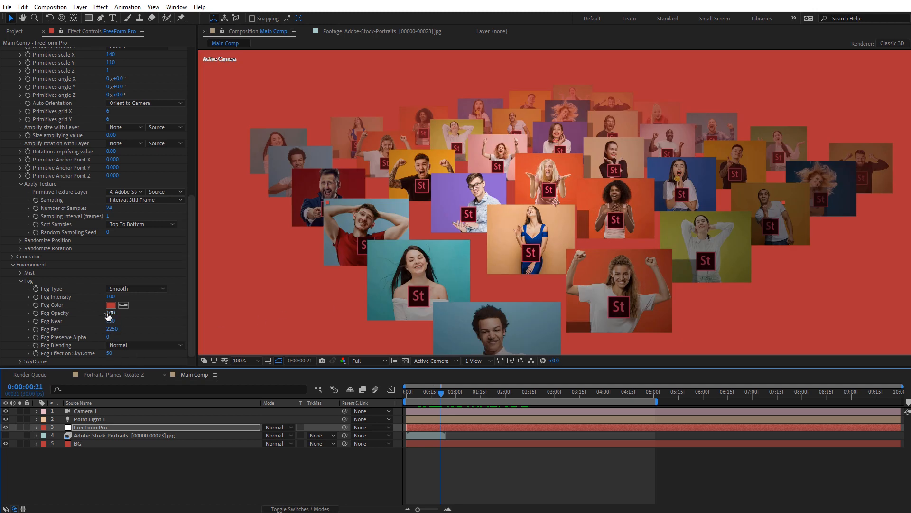
drag(115, 335, 97, 331)
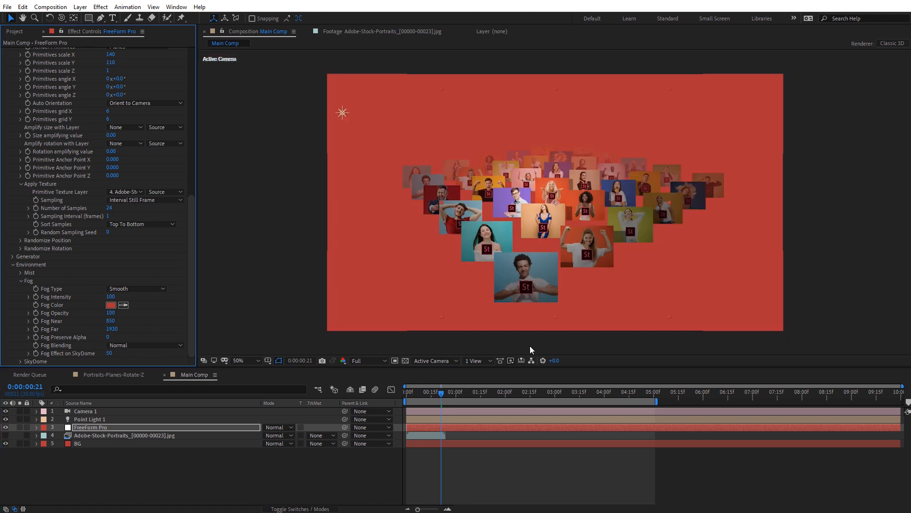
drag(446, 393, 400, 398)
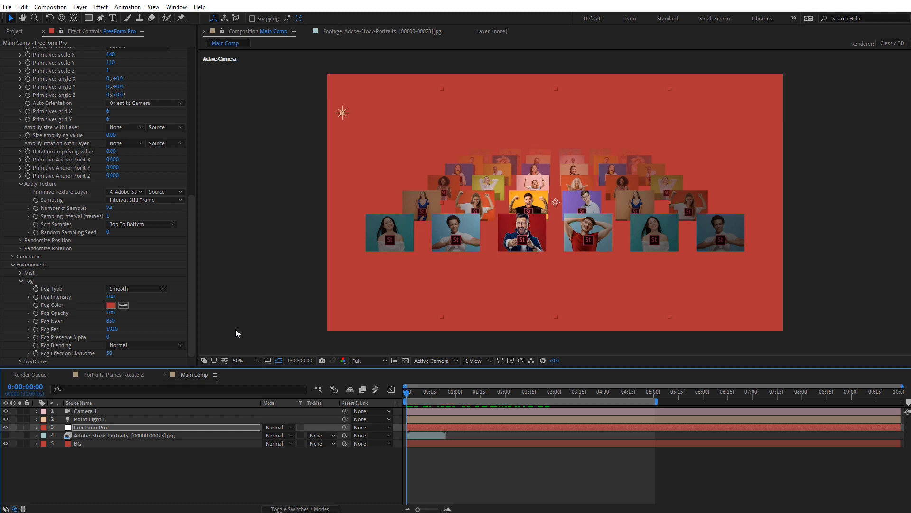
Enable Auto Tangents in FreeForm Pro's Editing Controls and set Rows Midpoints Bias to 6°
drag(195, 294, 197, 127)
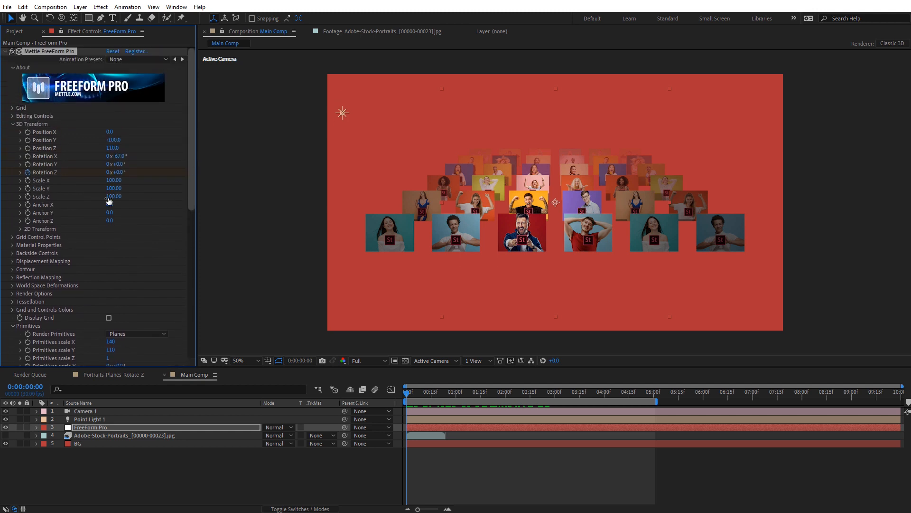
click(12, 116)
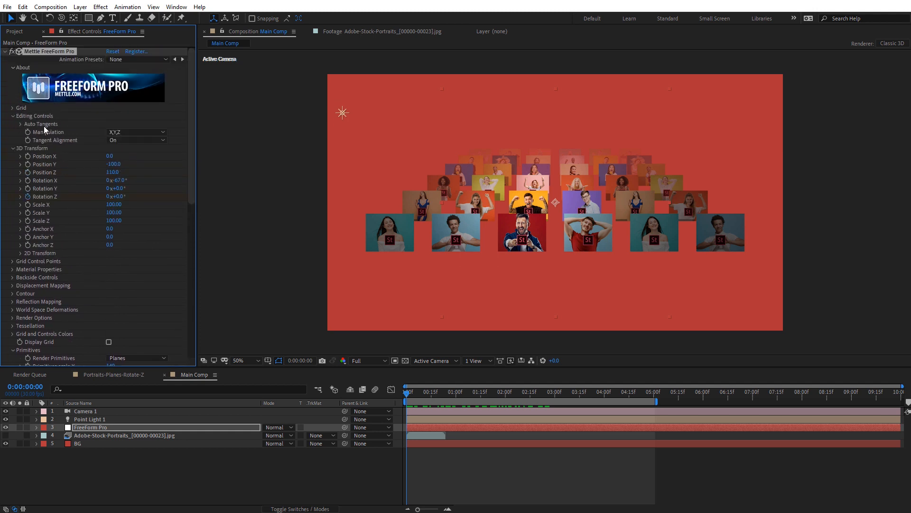
click(21, 124)
click(109, 133)
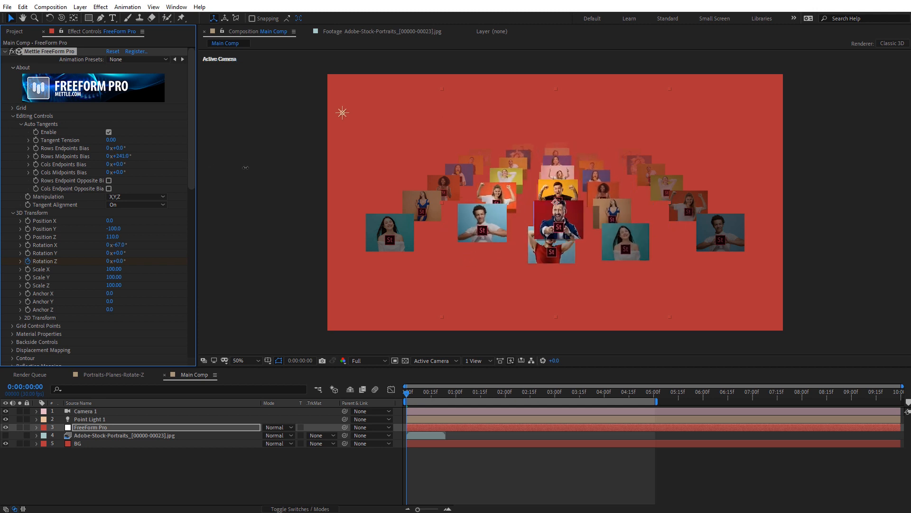
drag(113, 181, 136, 168)
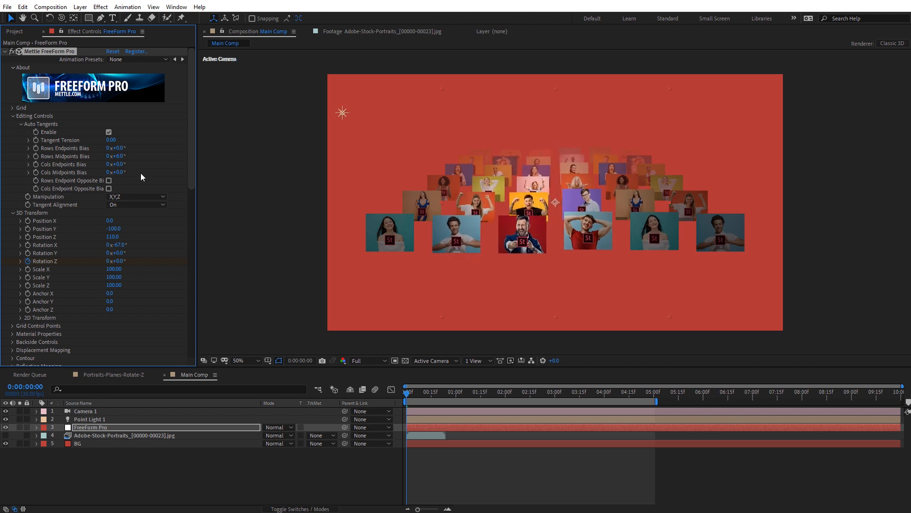
Set Rows Endpoints Bias to 35° and Cols Midpoints Bias to 53° to warp the portrait grid
key(space)
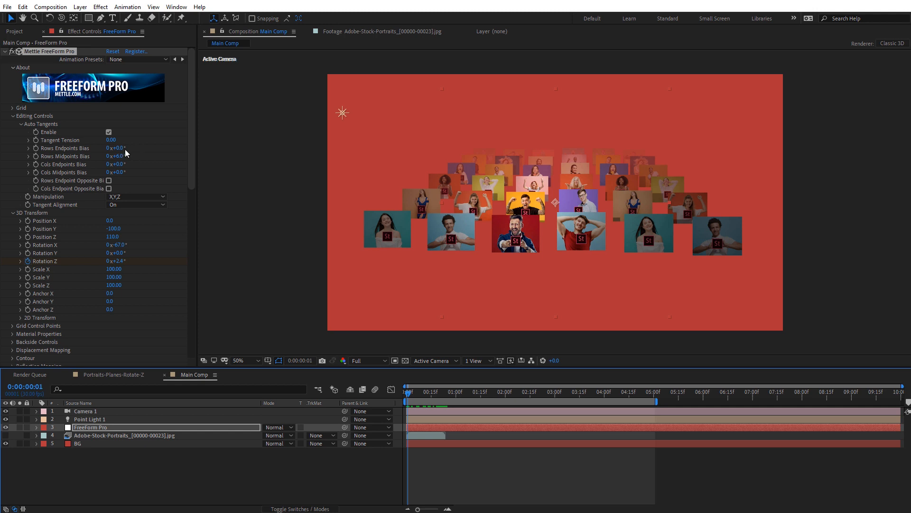
drag(123, 148, 139, 148)
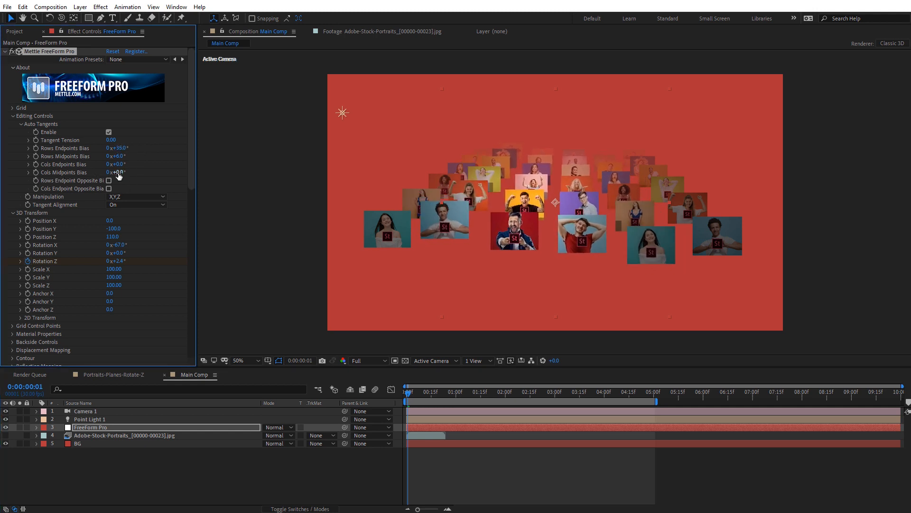
drag(204, 162, 167, 169)
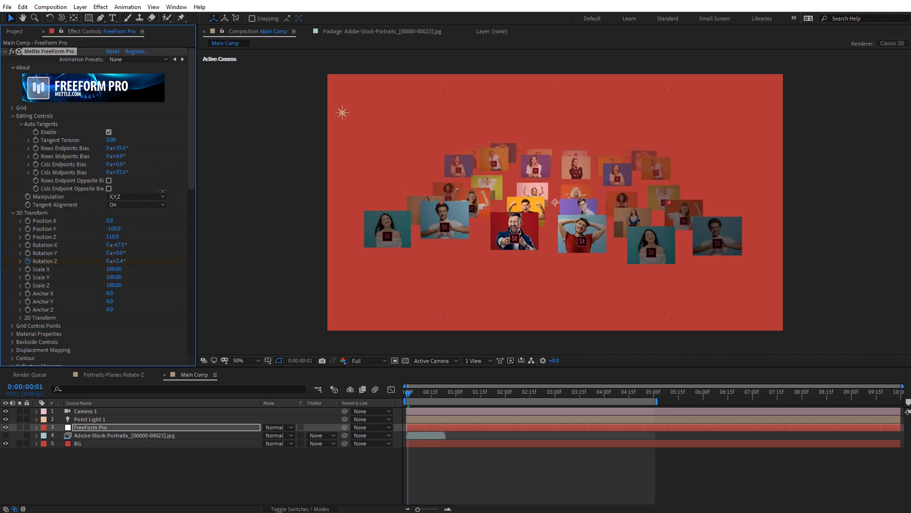
Scrub to 0:00:01:05 and orbit Camera 1 slightly around the warped portrait grid
drag(412, 395, 456, 393)
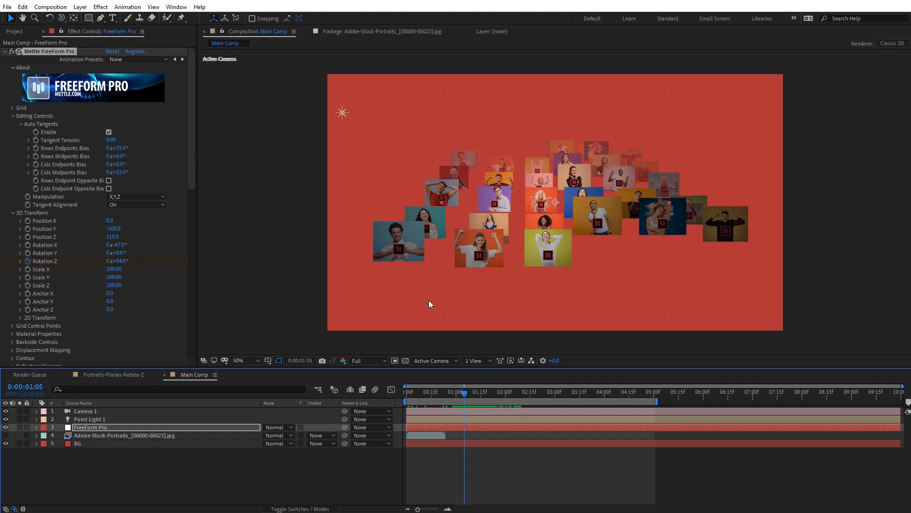
click(100, 412)
key(c)
mouse_move(482, 217)
mouse_down()
mouse_move(521, 240)
mouse_move(472, 201)
mouse_move(501, 233)
mouse_move(487, 211)
mouse_up()
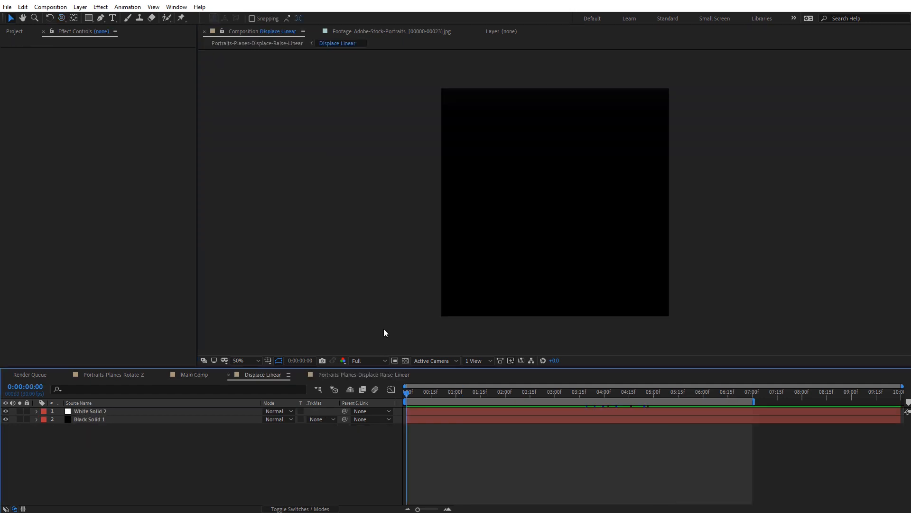
Inspect the Displace Linear comp and how Portraits-Planes-Displace-Raise-Linear uses it as FreeForm Pro's Displacement Layer
mouse_move(406, 391)
mouse_down()
mouse_move(537, 408)
mouse_move(498, 408)
mouse_move(567, 392)
mouse_move(691, 397)
mouse_move(513, 406)
mouse_move(405, 398)
mouse_up()
click(380, 375)
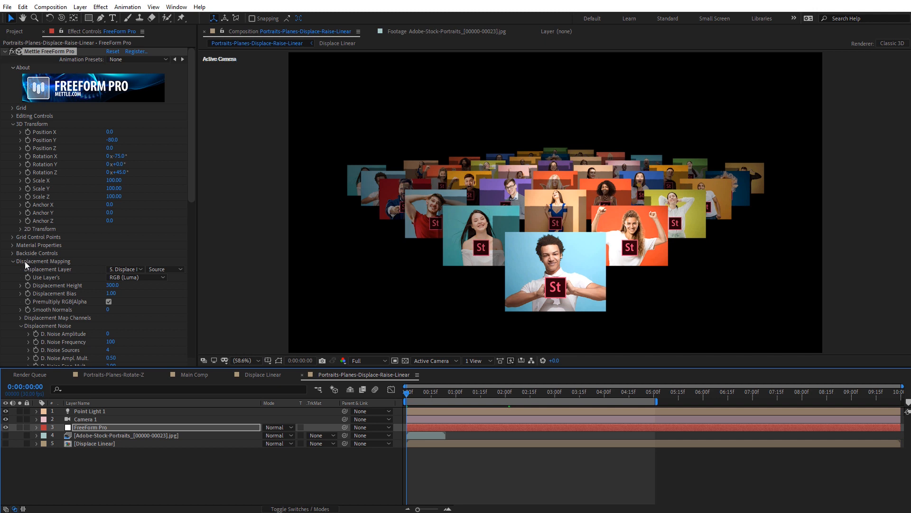
click(133, 269)
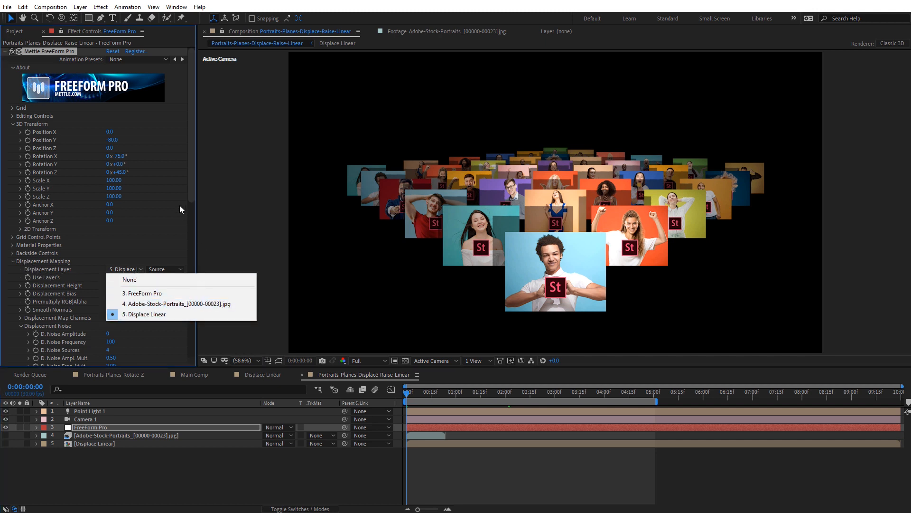
click(190, 183)
drag(189, 173, 212, 285)
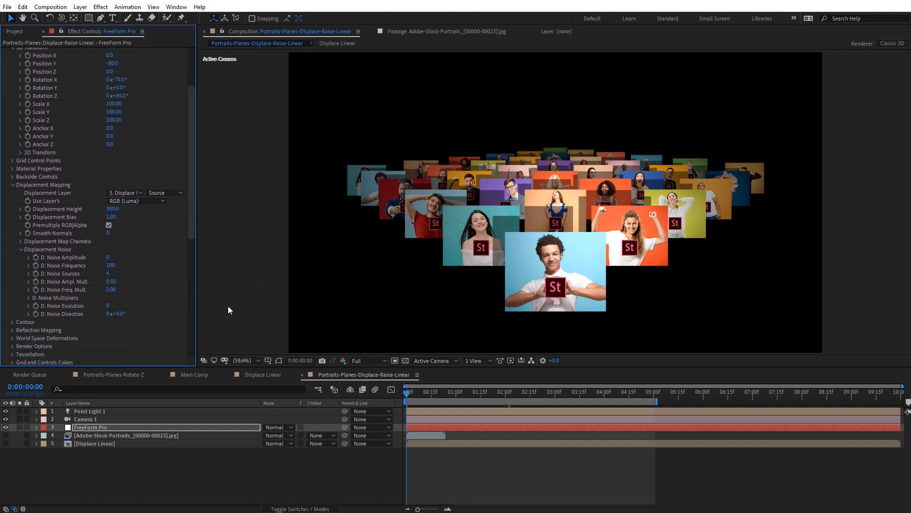
Scrub through the linear raise animation and review how Displacement Height lifts the portrait planes
drag(409, 392, 511, 411)
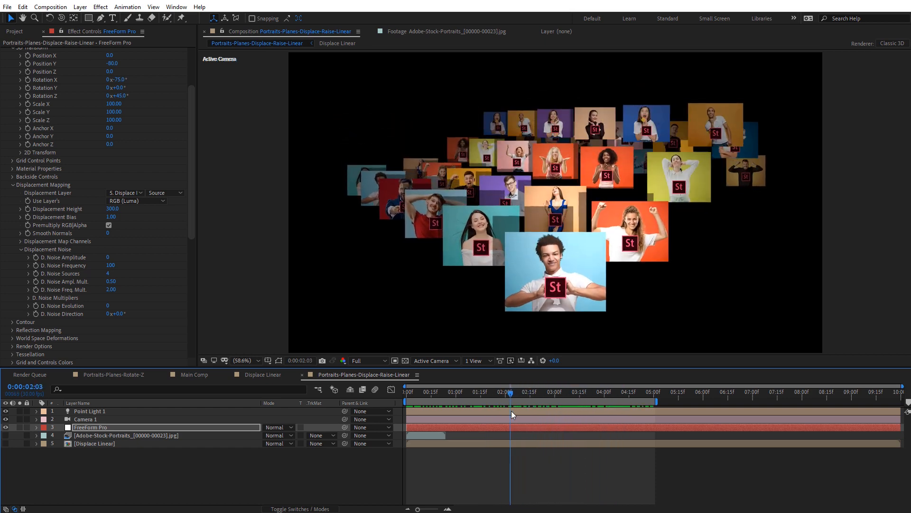
drag(112, 208, 106, 212)
drag(488, 393, 413, 392)
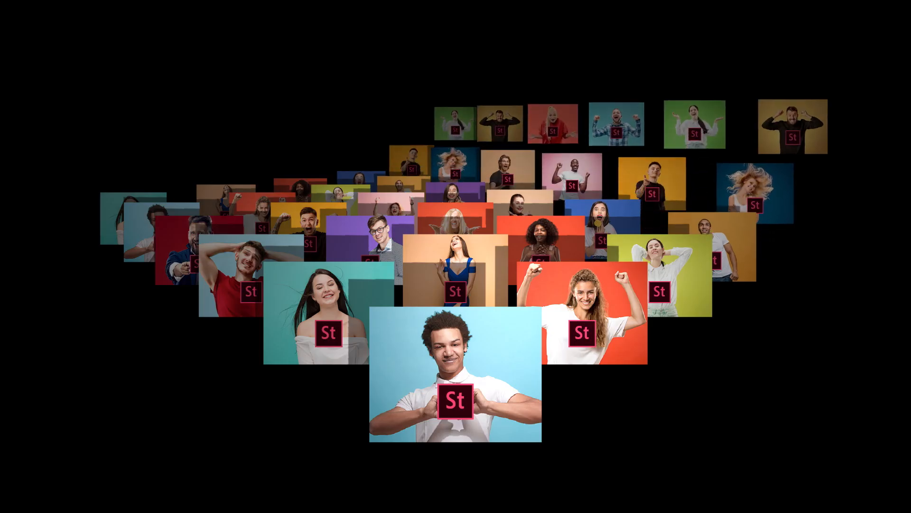